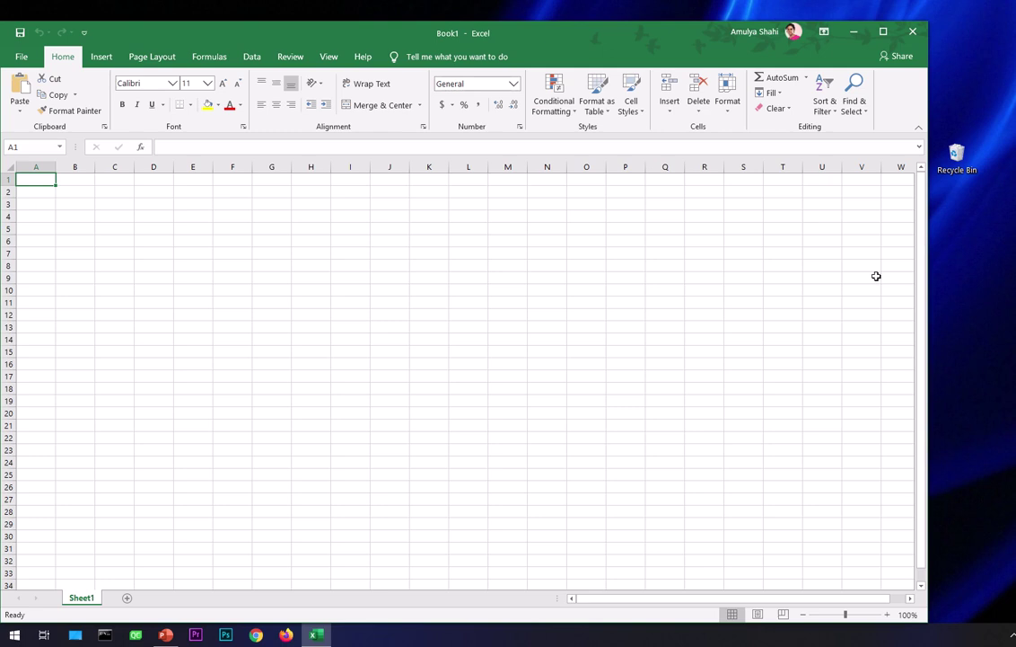
Check the Recycle Bin for the deleted file and view the restore options of demo pip.jpg, leaving it unrestored
left_click(949, 193)
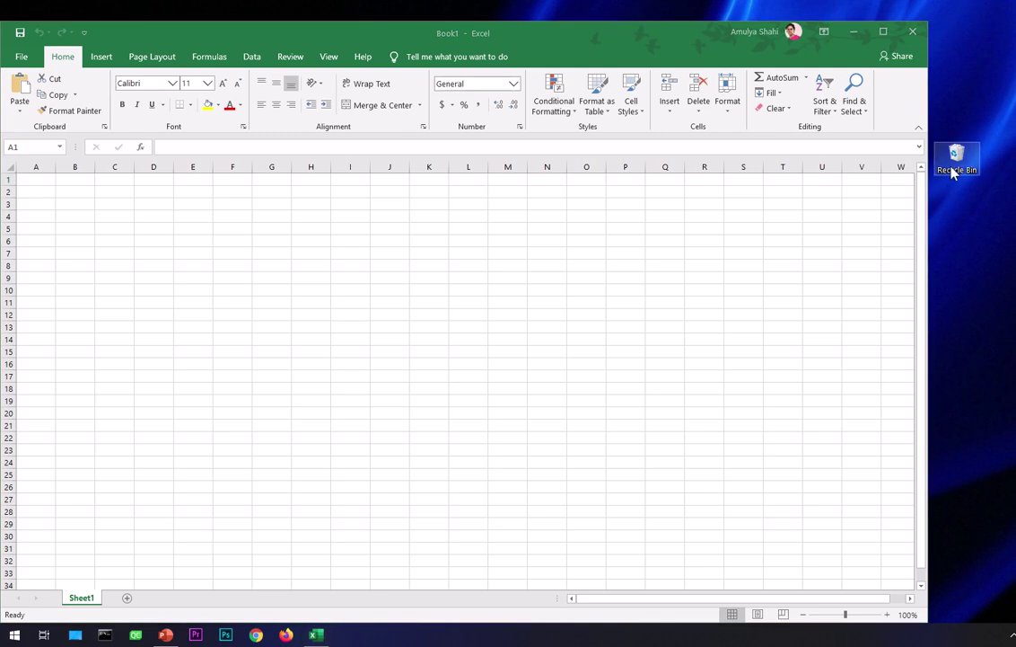
double_click(954, 173)
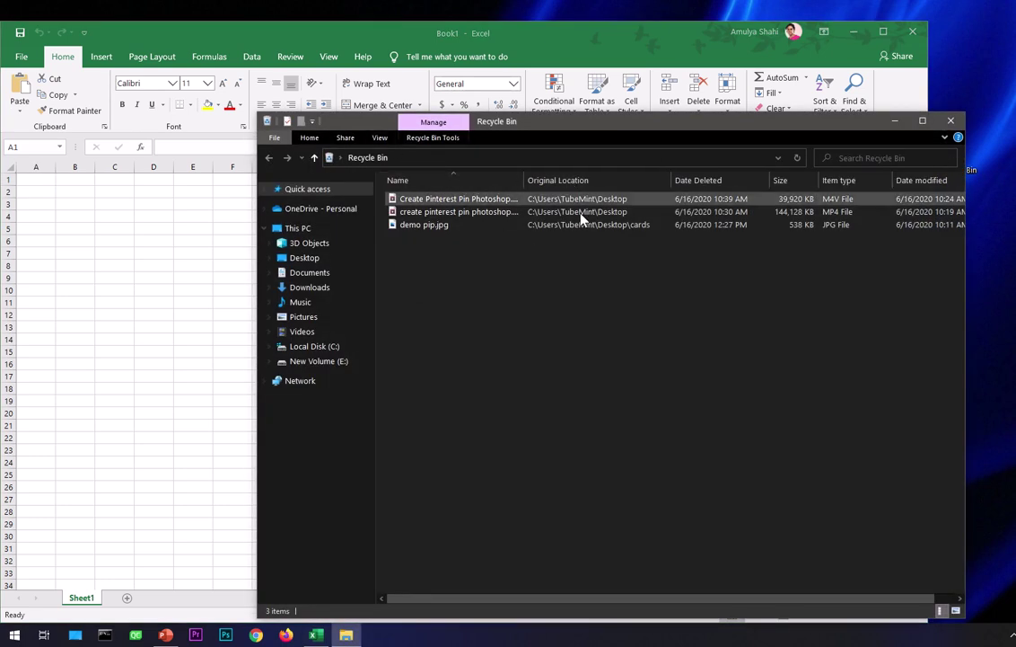
left_click(415, 226)
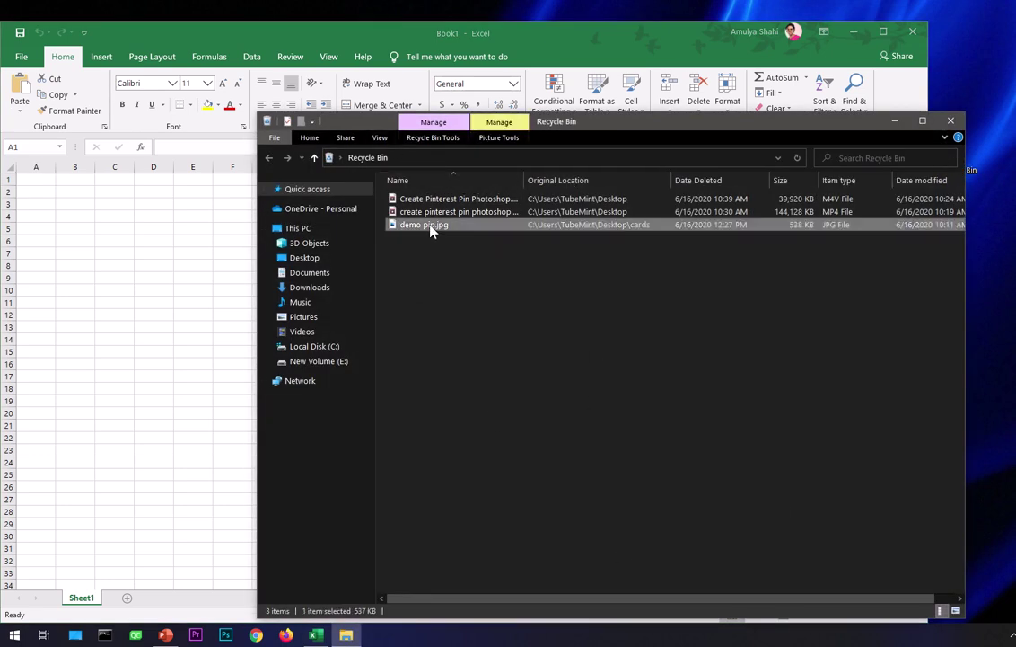
right_click(427, 228)
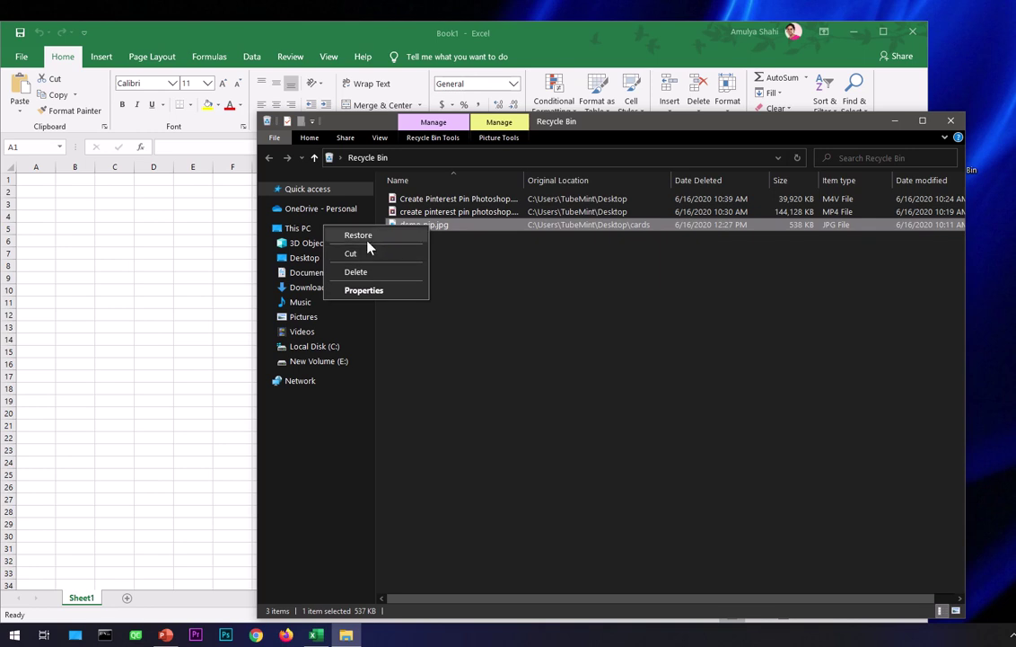
left_click(649, 391)
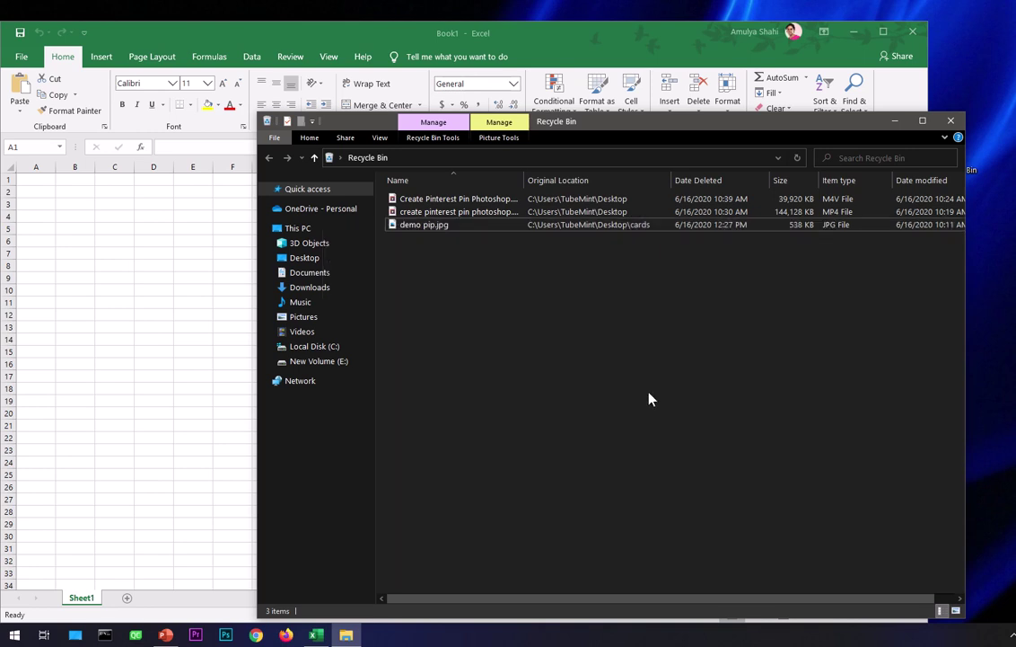
left_click(951, 124)
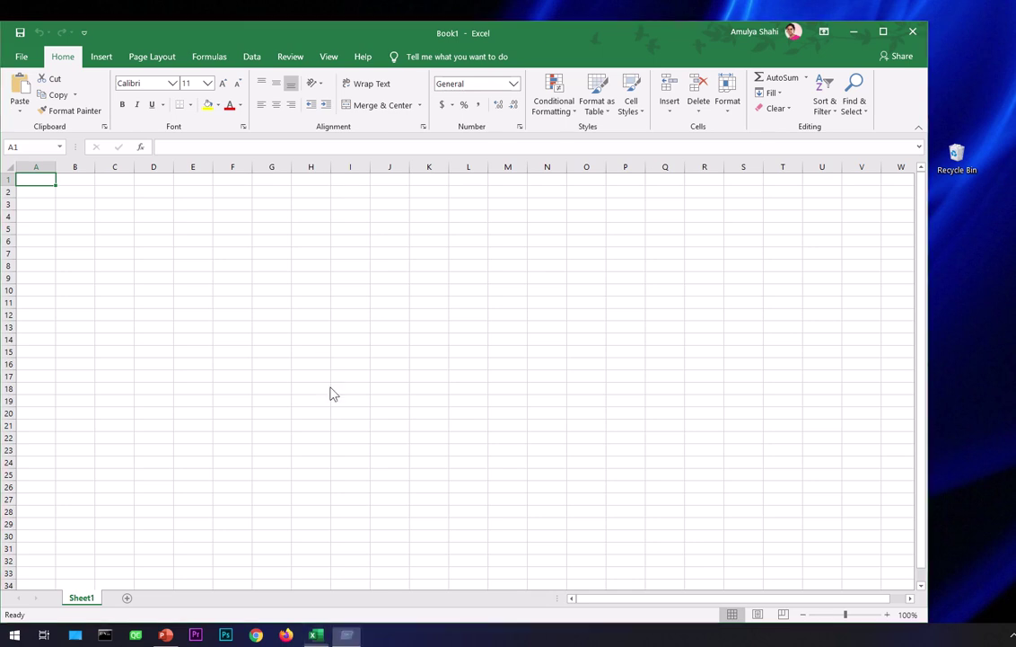
Open the temporary files folder by running %temp% and look over its contents
key("super+r")
key("BackSpace")
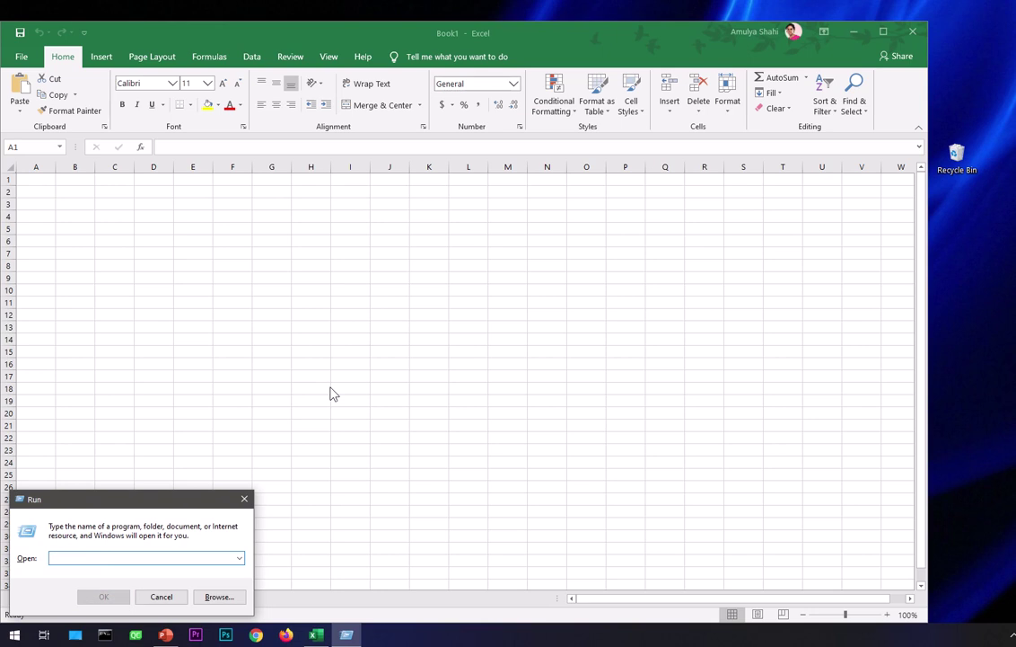
type("%temp%")
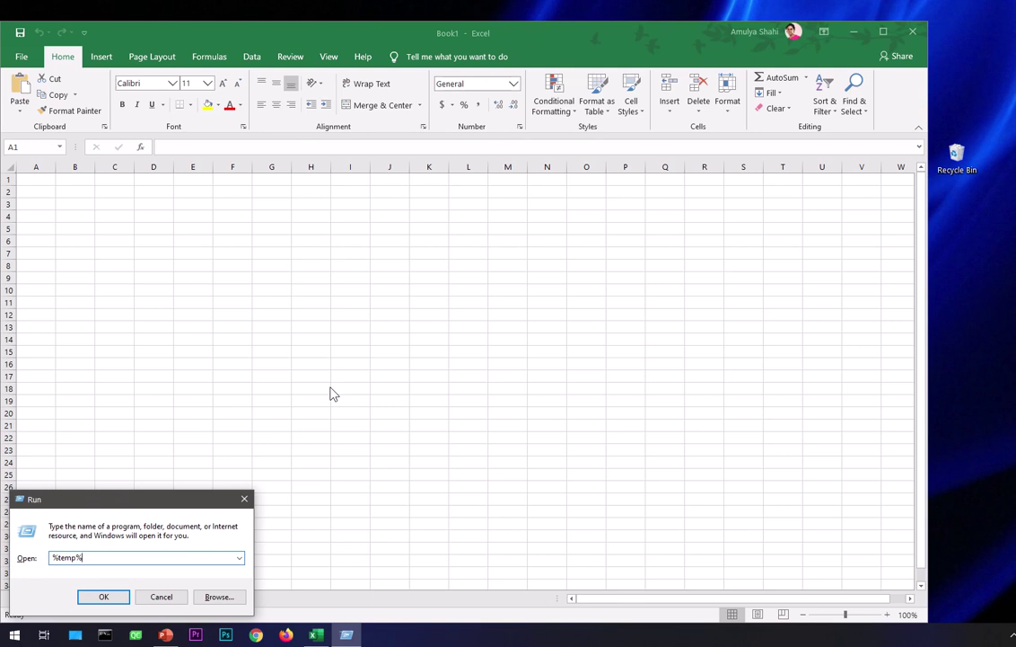
key("Return")
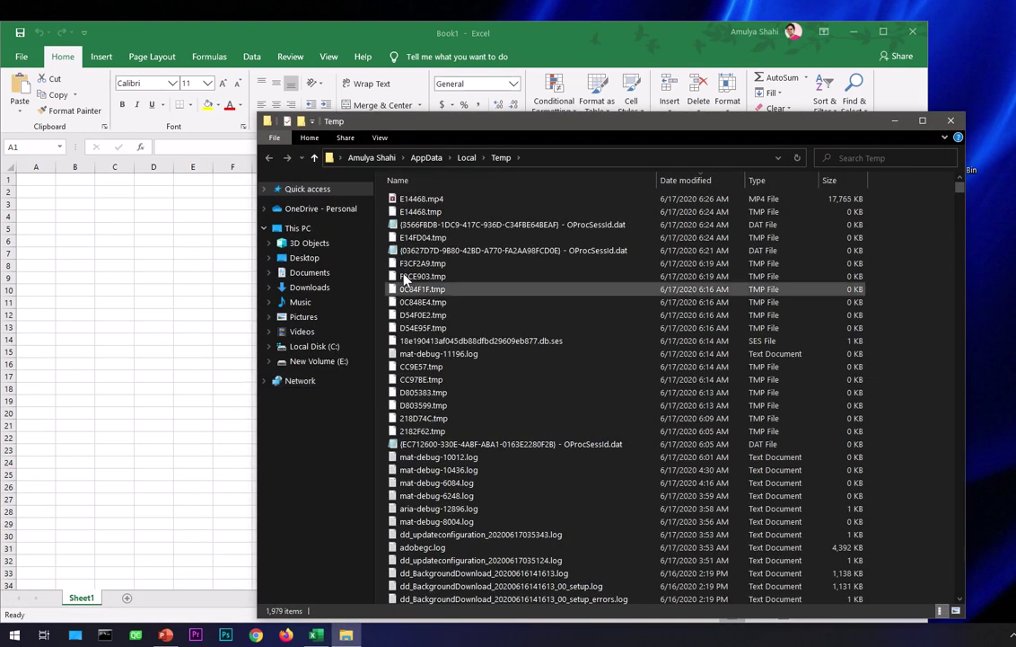
left_click_drag(446, 126, 313, 56)
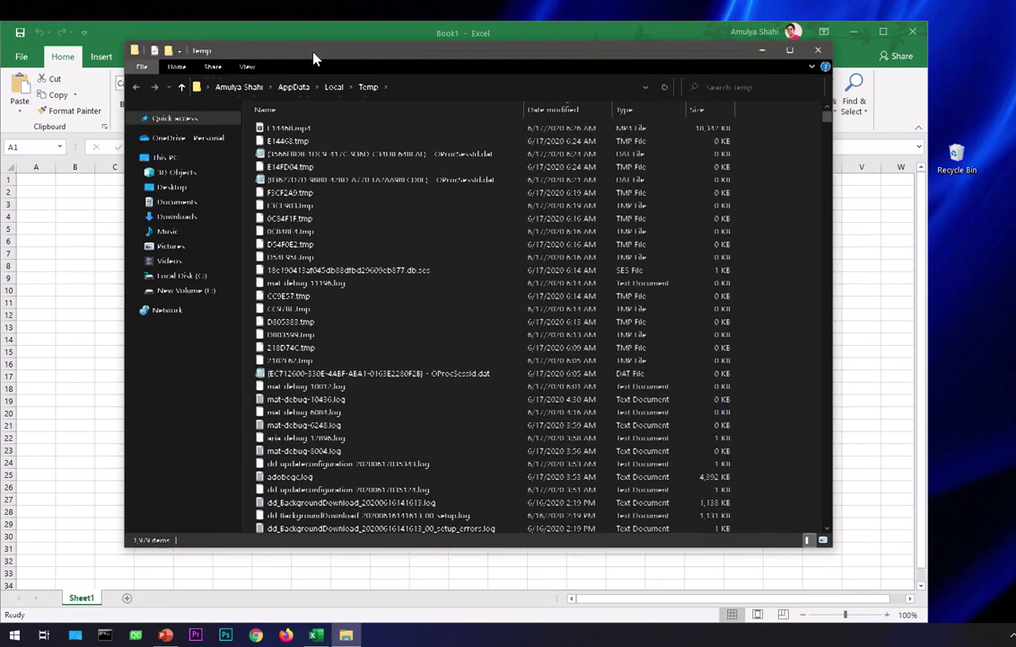
scroll(560, 412, "down", 20)
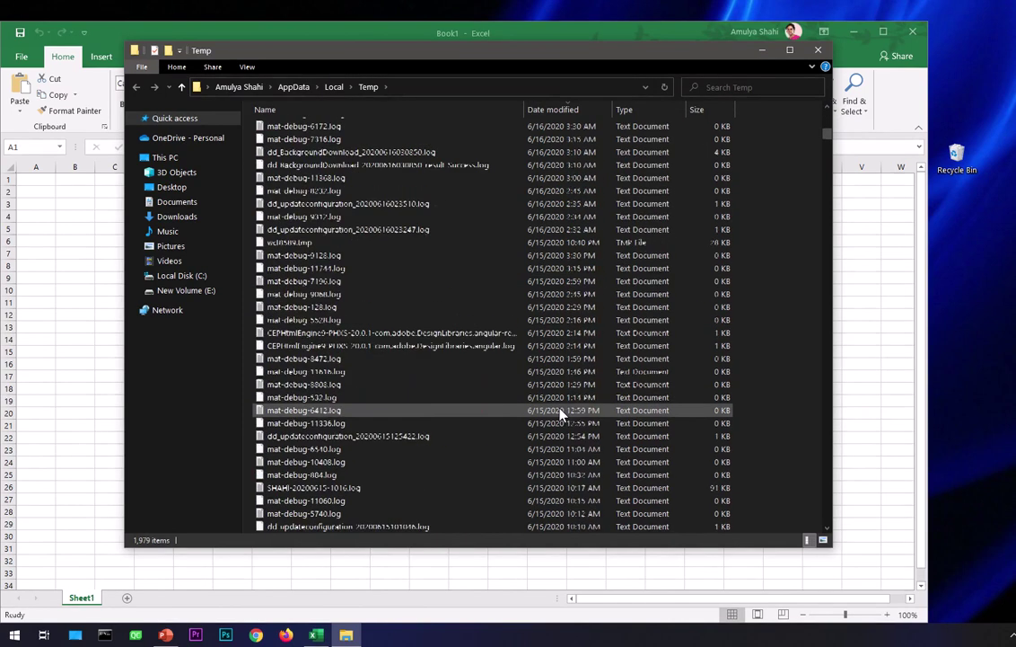
scroll(561, 412, "up", 20)
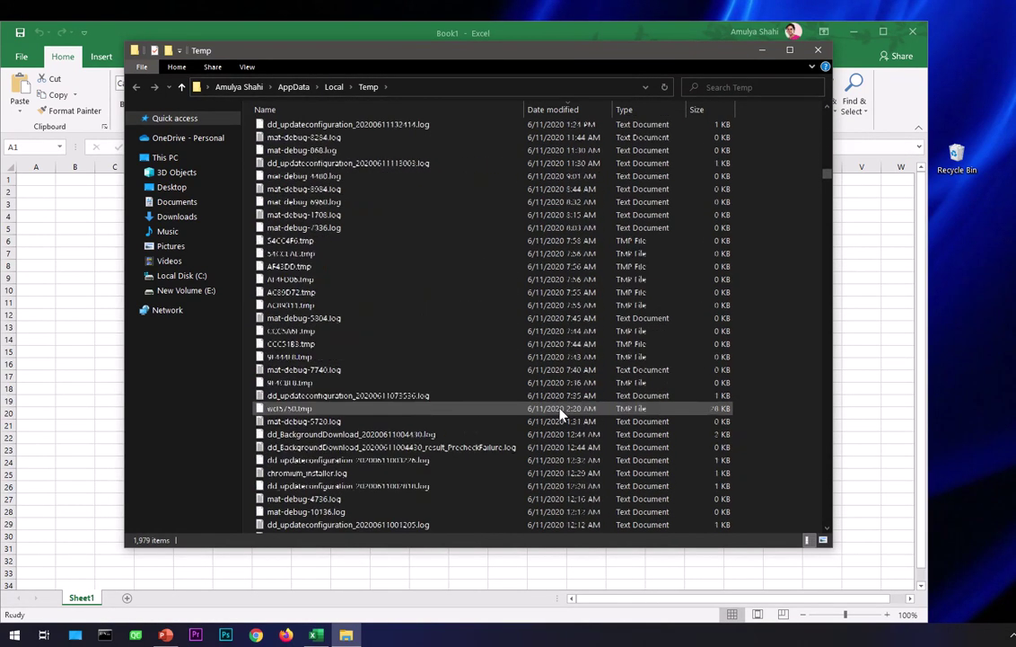
scroll(562, 412, "up", 20)
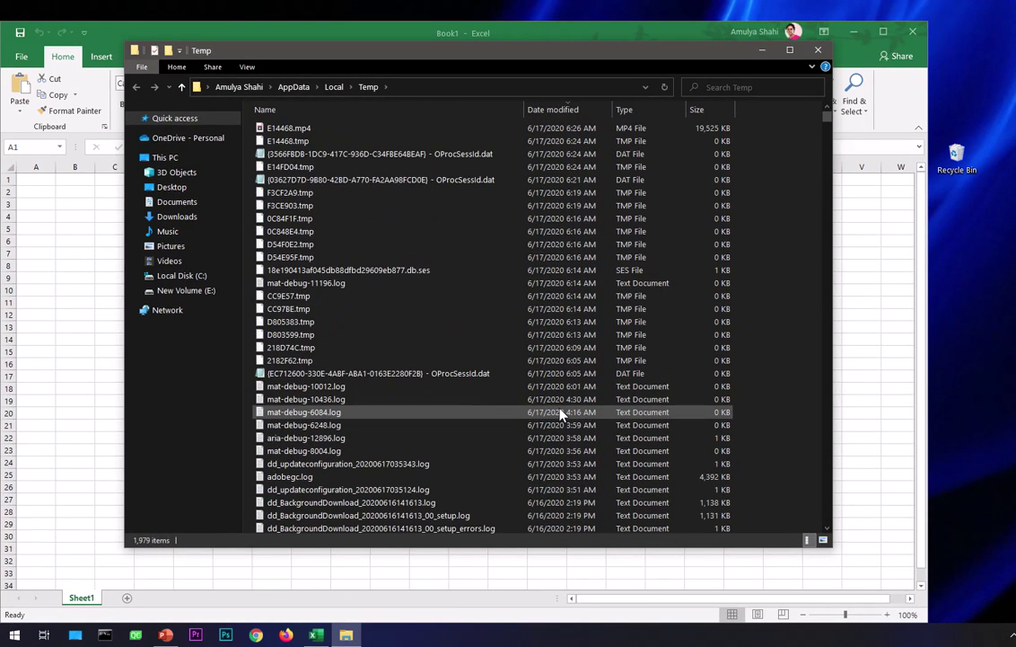
Filter the Temp folder's modified date to Today and examine the listed files before closing the folder
left_click(607, 109)
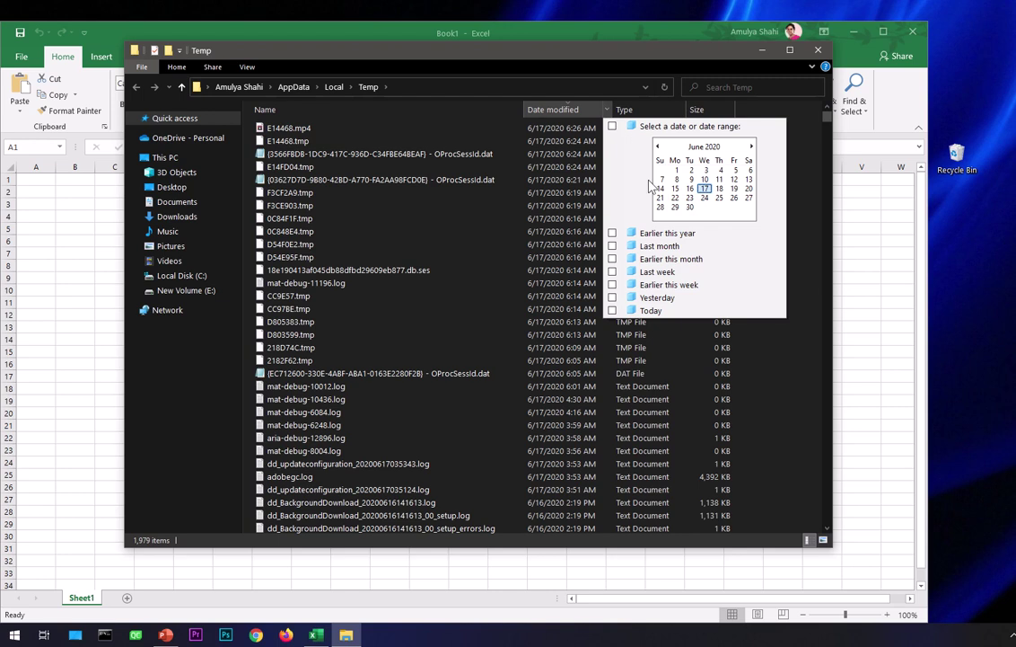
left_click(612, 311)
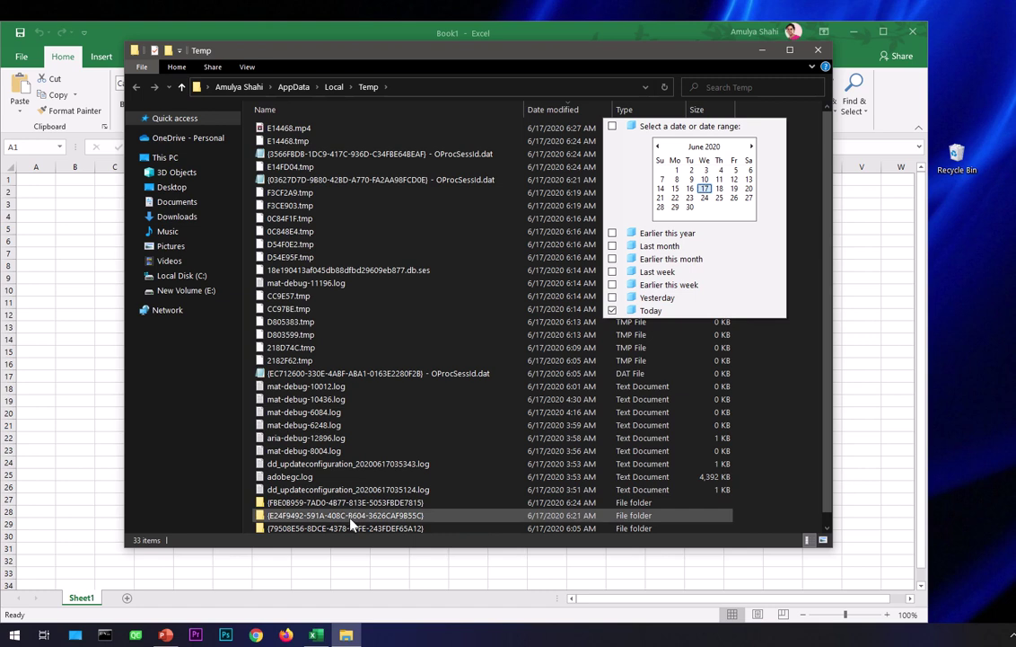
left_click(576, 76)
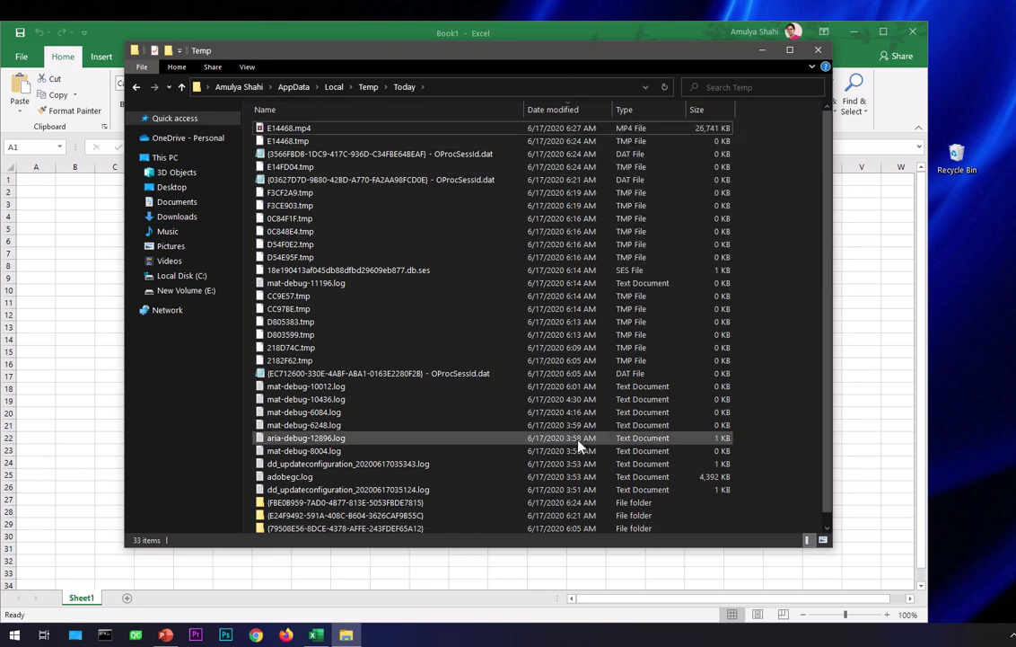
scroll(580, 456, "down", 1)
scroll(580, 456, "up", 1)
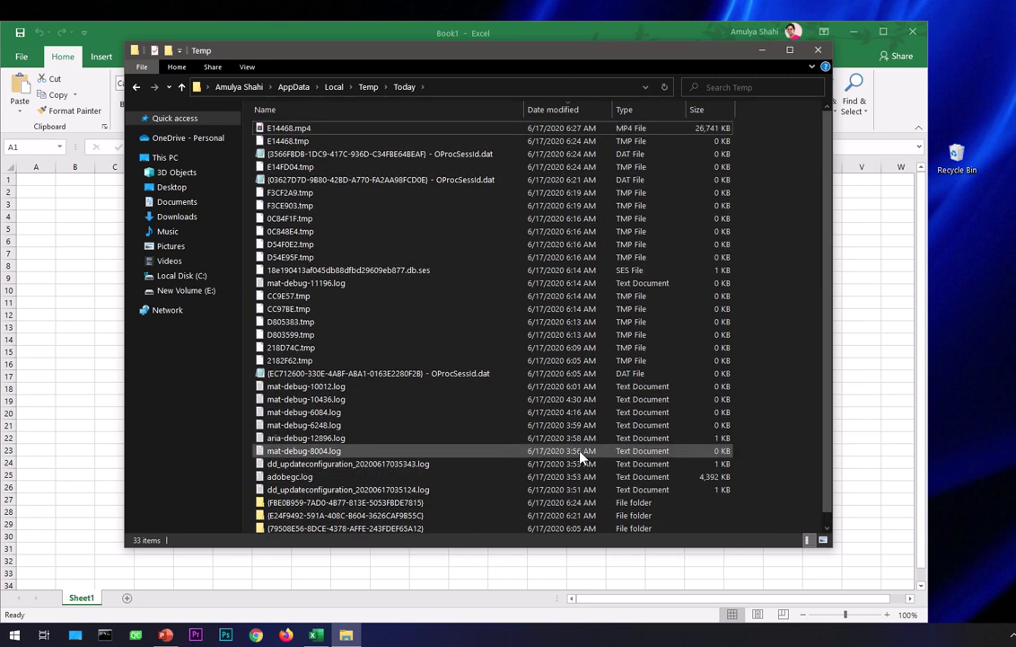
scroll(580, 456, "down", 1)
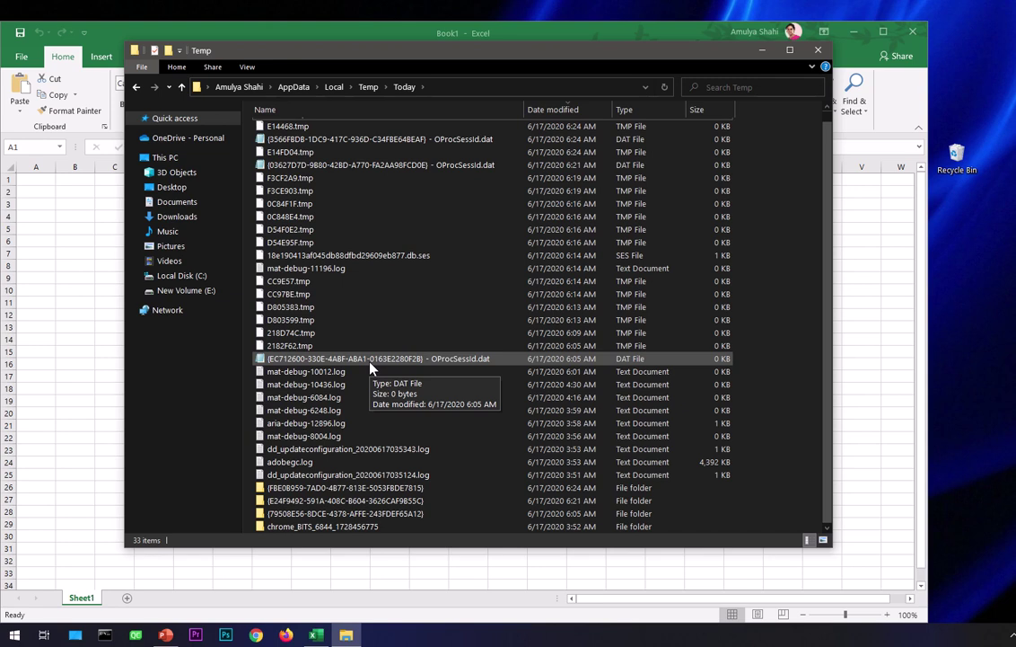
left_click(818, 50)
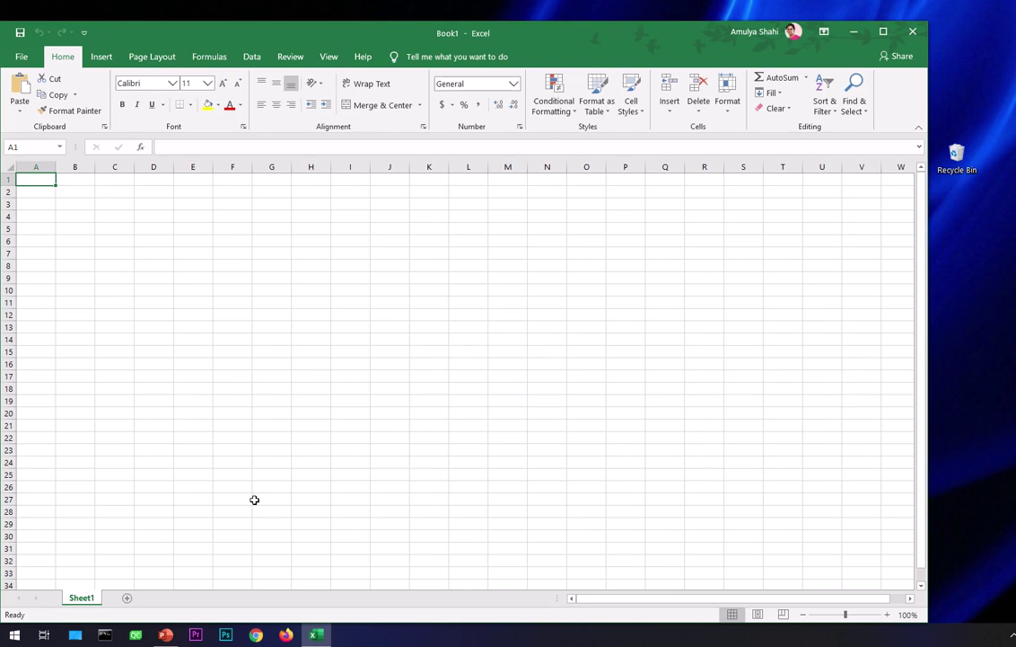
Open the Roaming application data folder by running %appdata%
key("super+r")
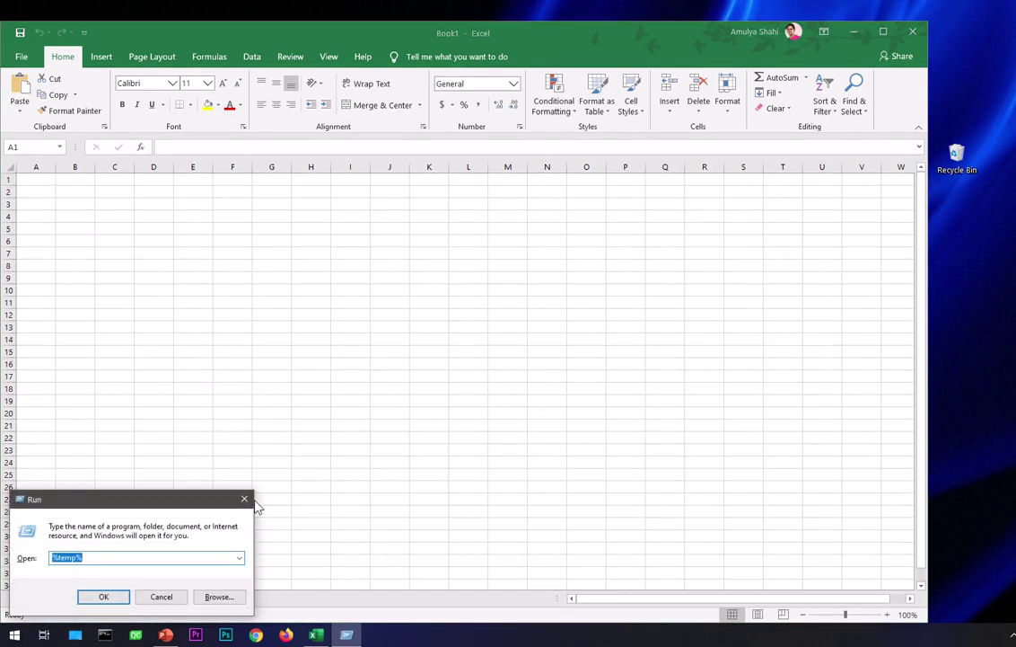
type("%")
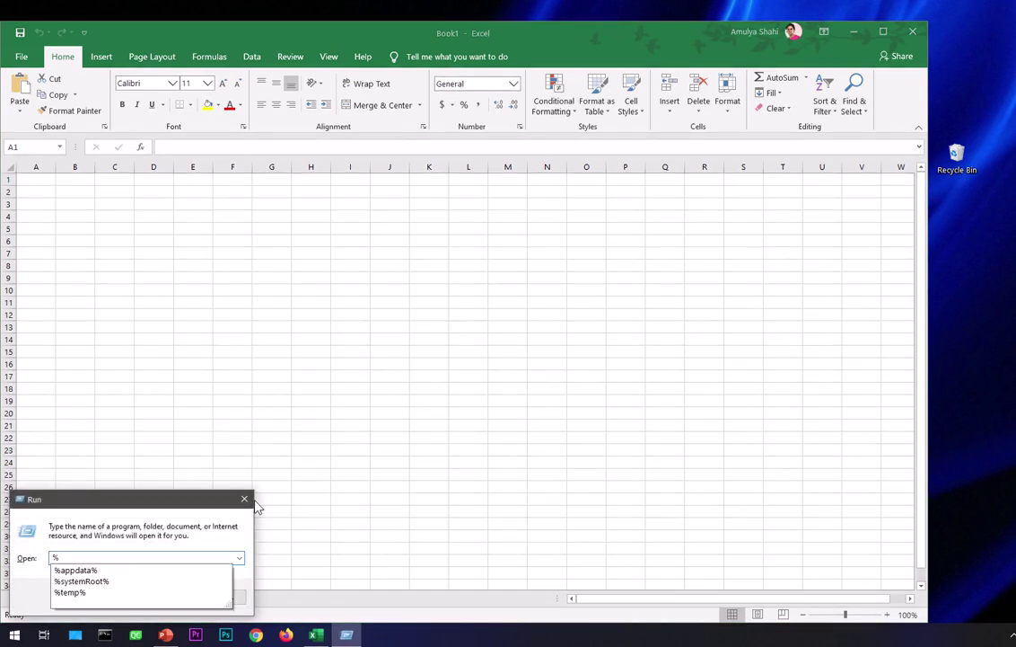
key("Down")
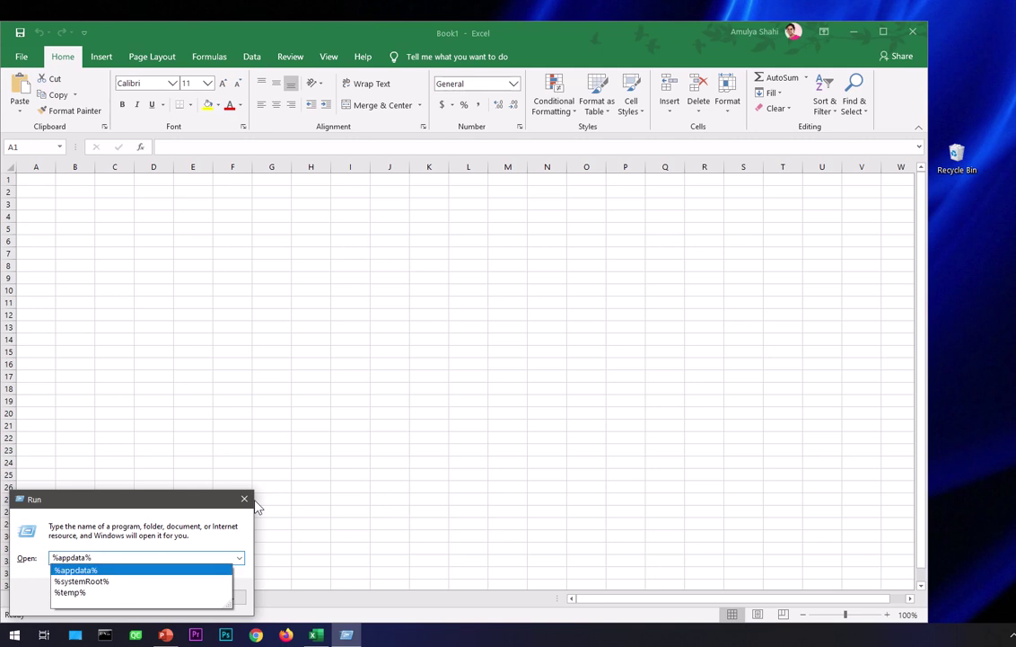
key("Return")
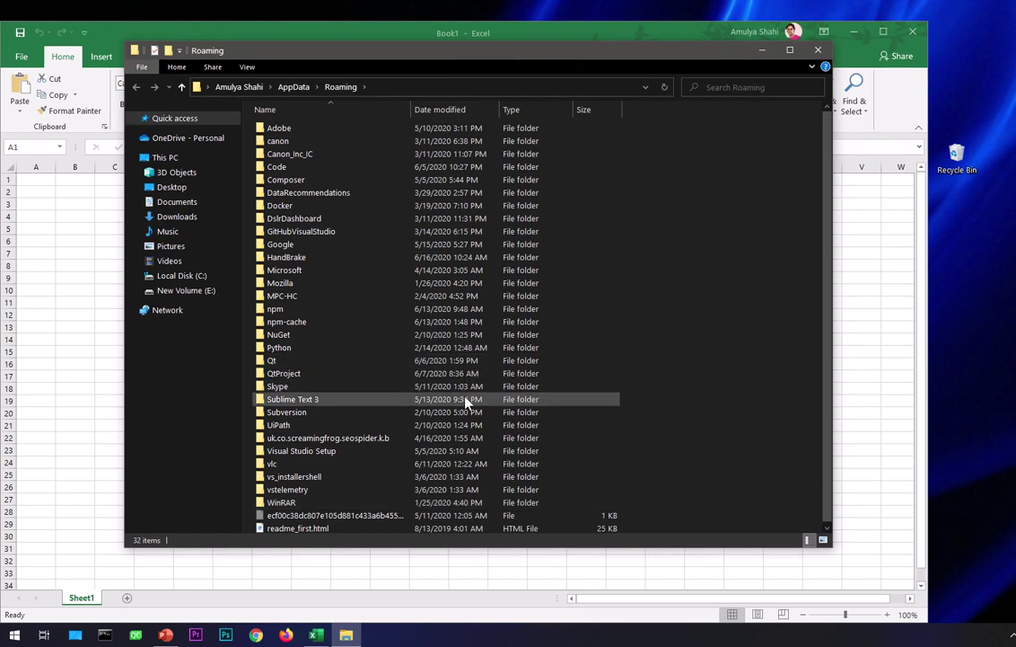
Go into the Microsoft folder's Excel subfolder and open the herbs%20information%20kgr recovery folder
double_click(305, 270)
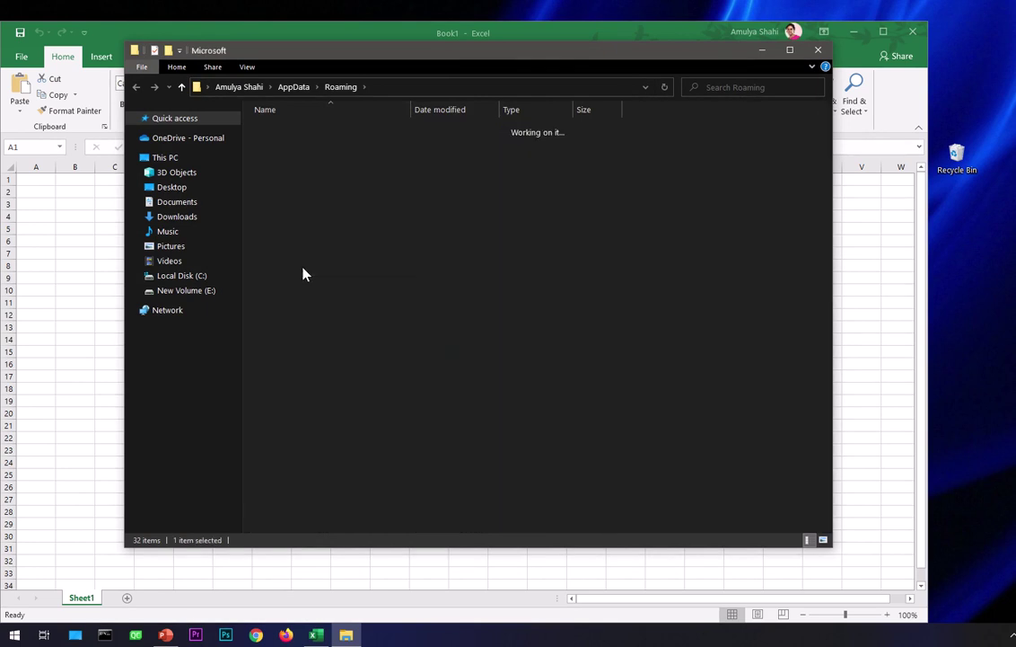
scroll(368, 485, "down", 1)
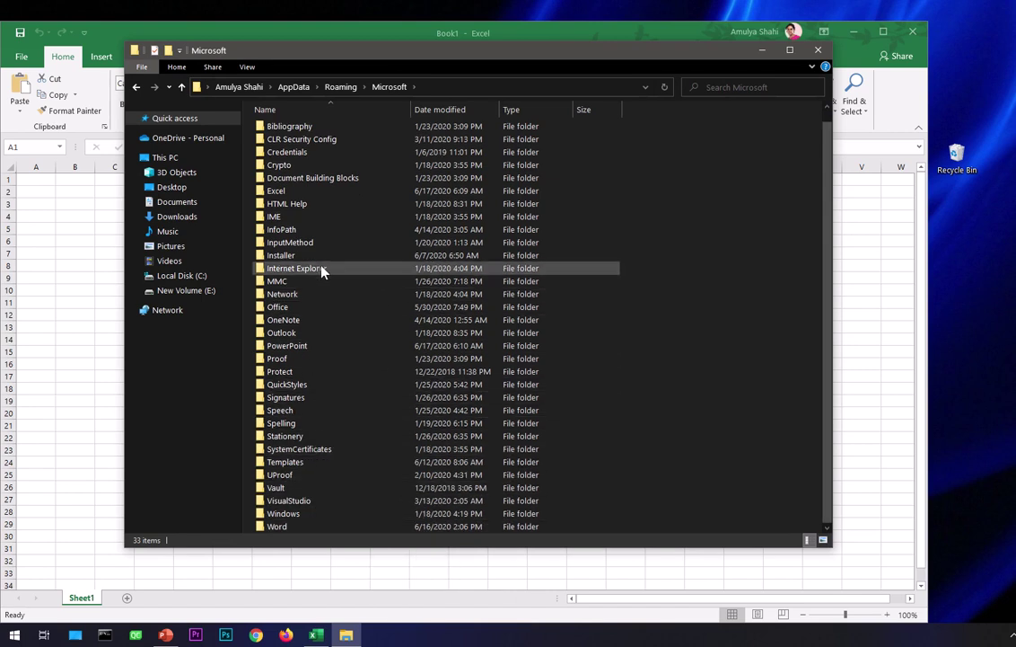
double_click(307, 194)
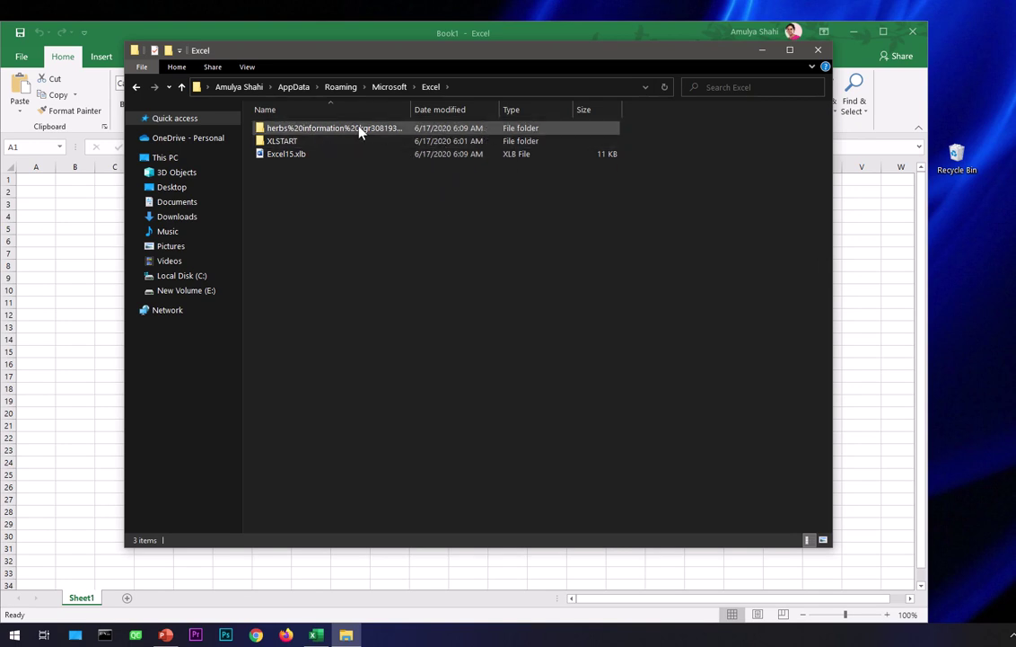
mouse_move(359, 132)
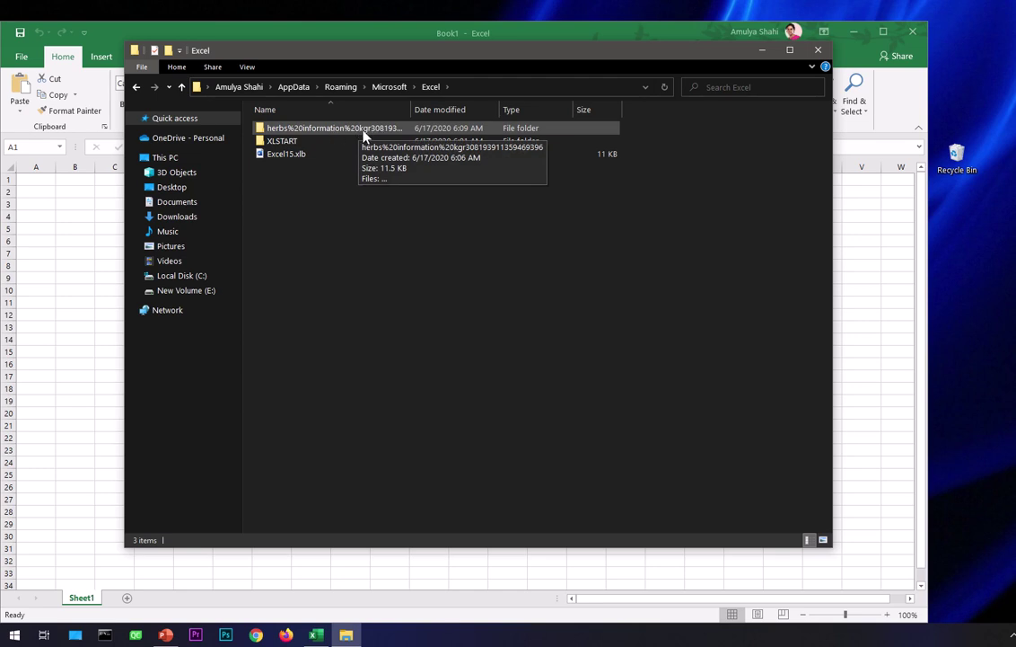
left_click(371, 133)
double_click(371, 133)
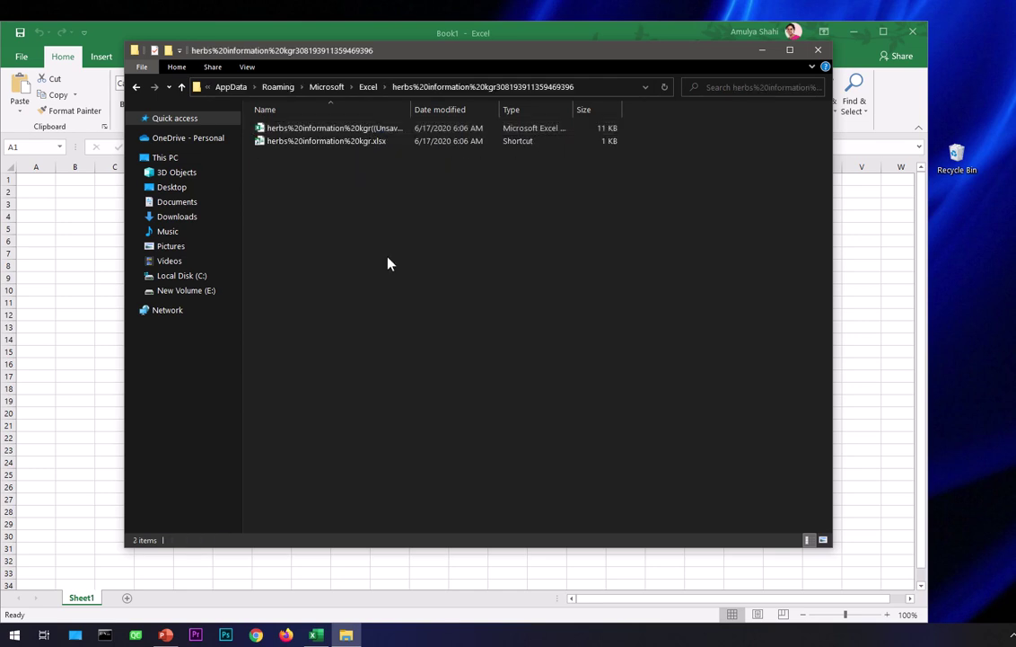
Review the full list of programs that can open the unsaved herbs%20information%20kgr workbook, and dismiss it without choosing one
right_click(385, 133)
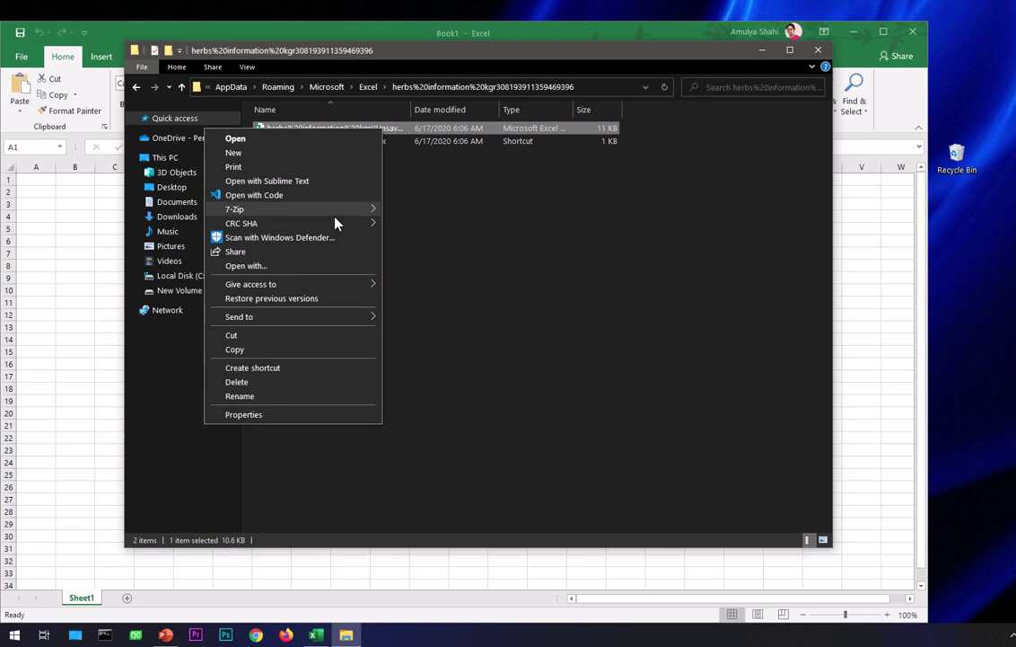
left_click(332, 267)
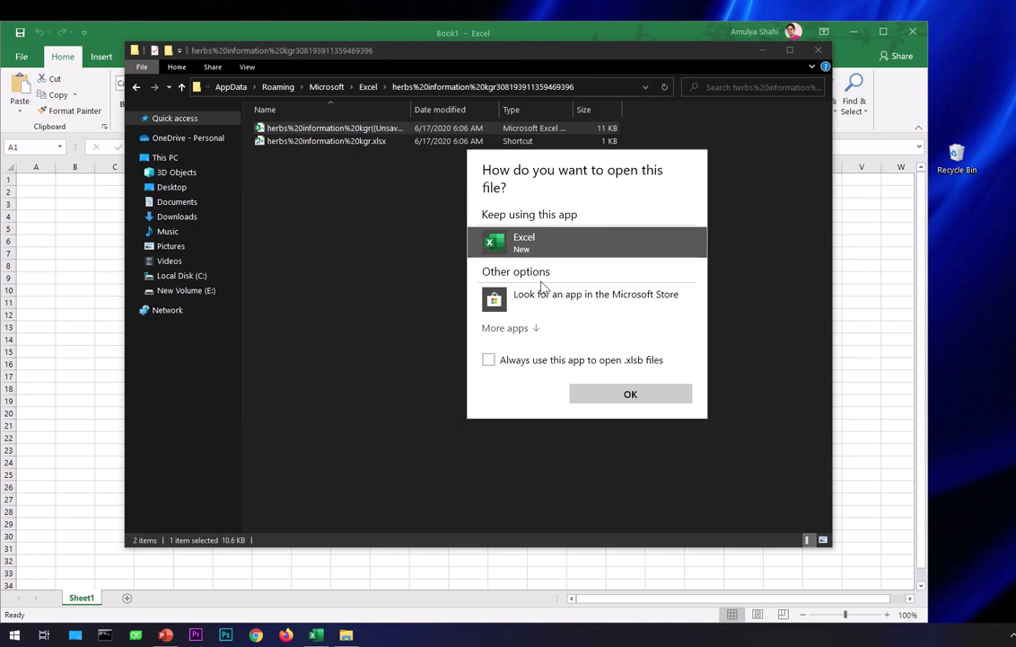
left_click(534, 330)
scroll(596, 398, "down", 1)
scroll(595, 398, "down", 5)
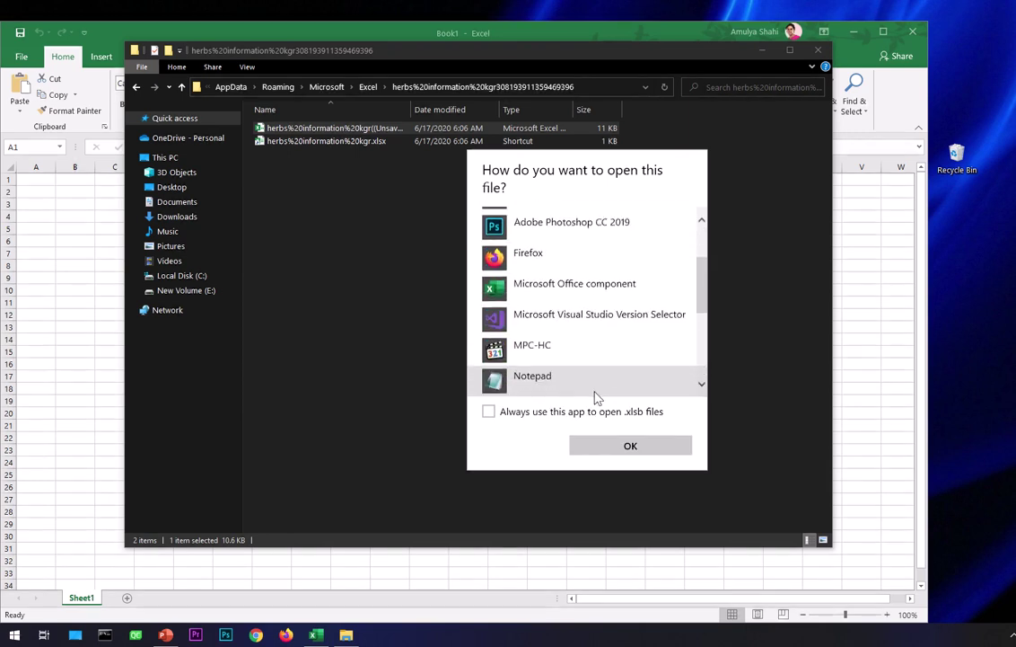
scroll(595, 398, "up", 5)
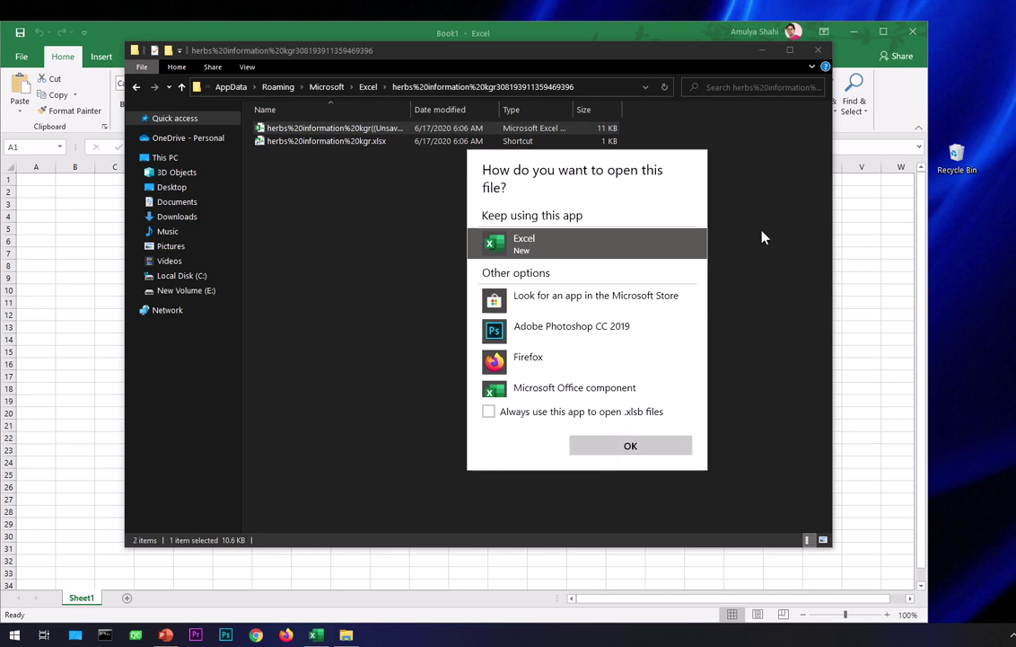
left_click(388, 299)
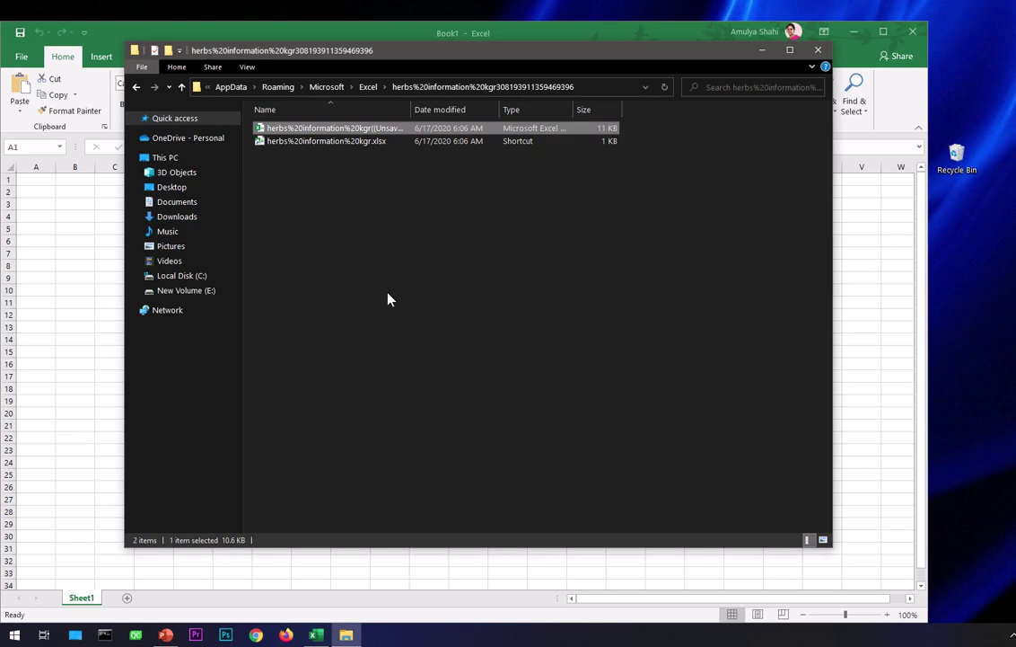
Close the recovery folder window and the blank Book1 workbook to return to the desktop
left_click(818, 50)
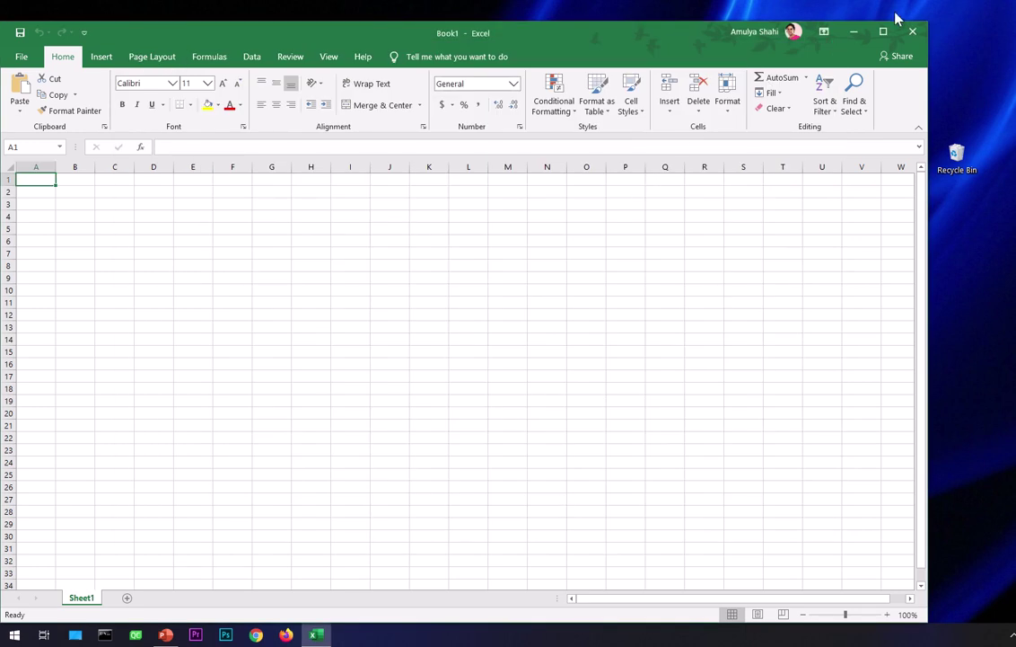
left_click(904, 38)
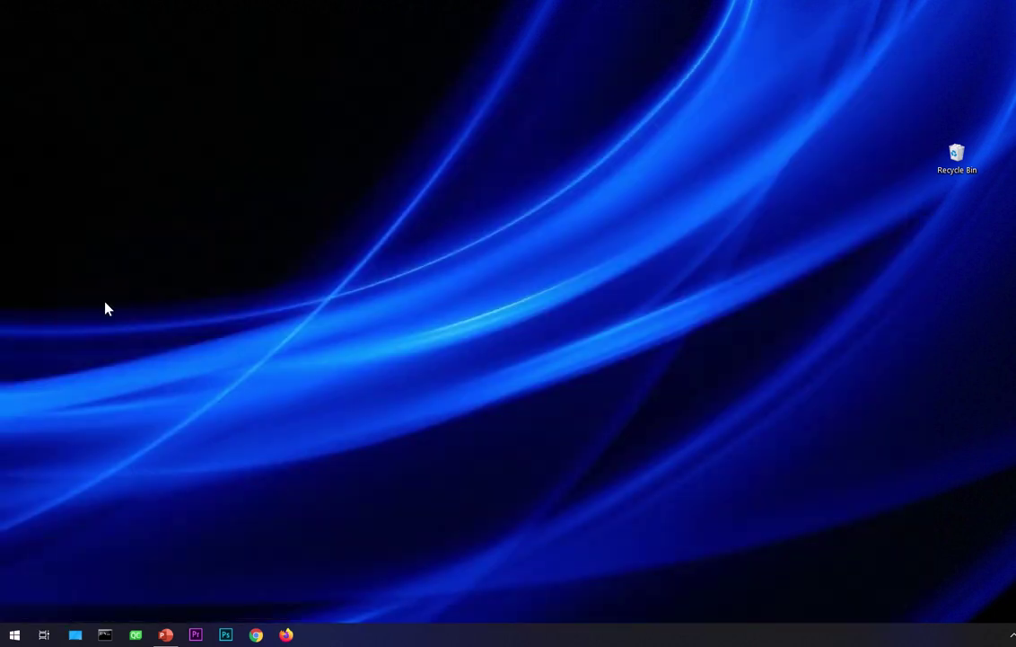
Start Excel and create a blank workbook
key("super")
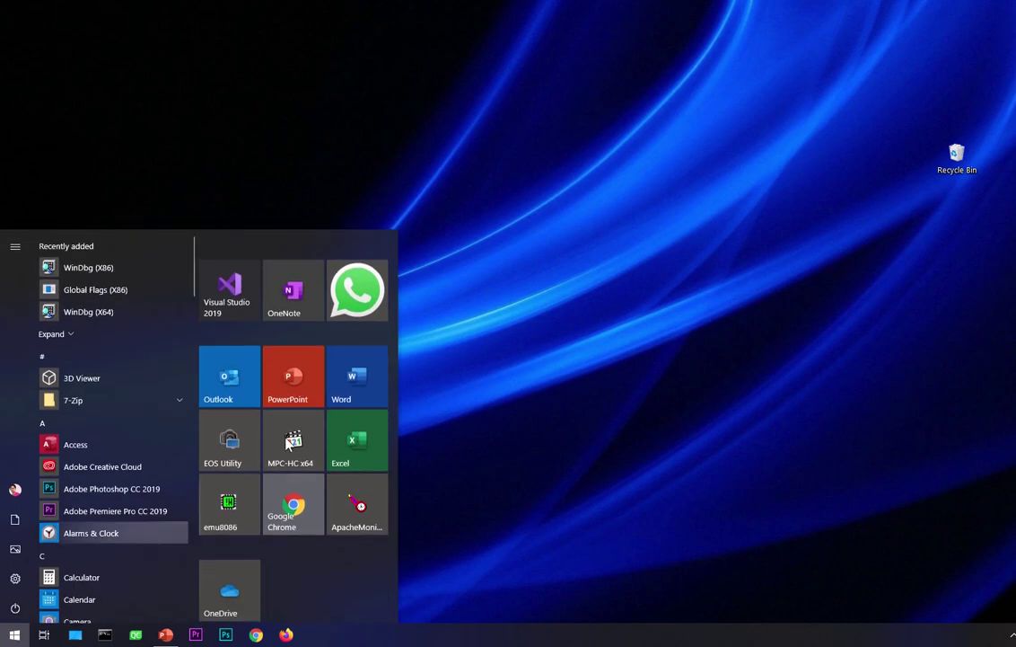
left_click(360, 438)
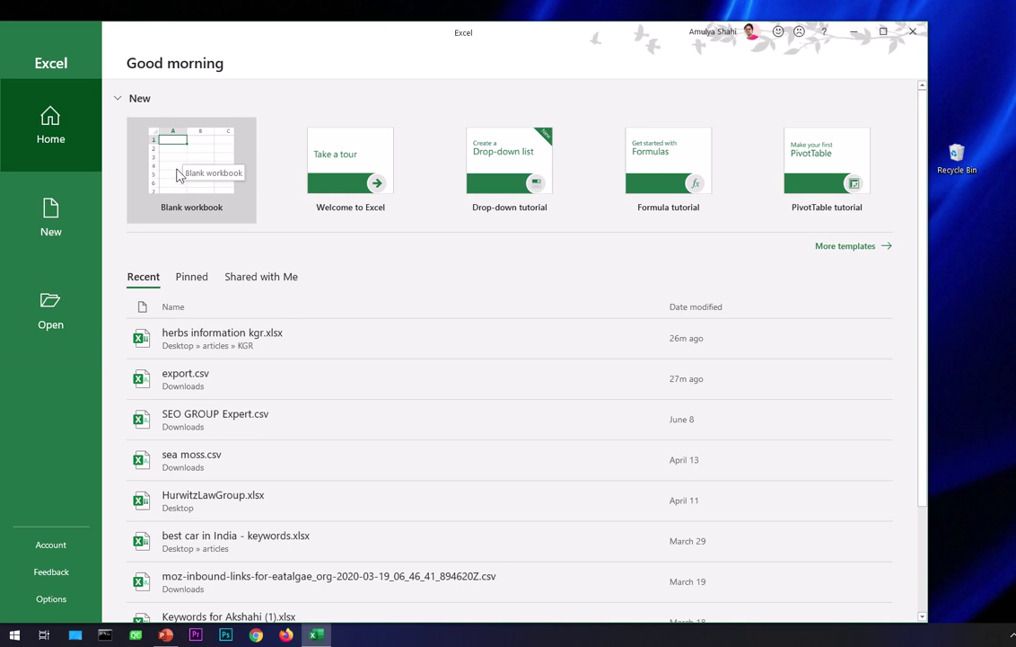
left_click(170, 156)
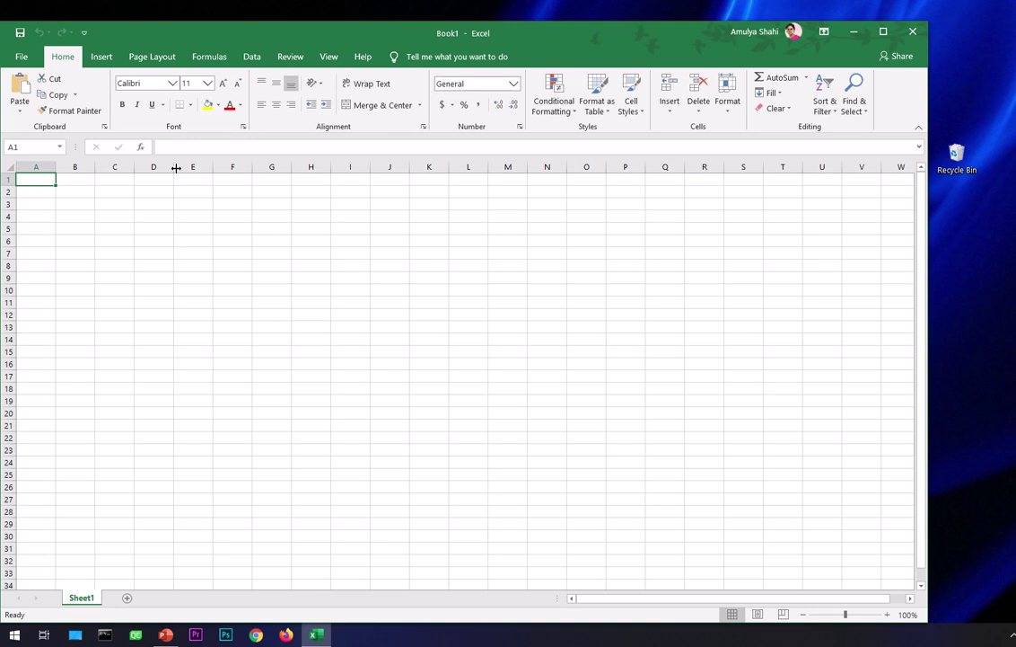
Open the Save settings in Excel Options and look through the available default file formats without changing the selection
left_click(21, 57)
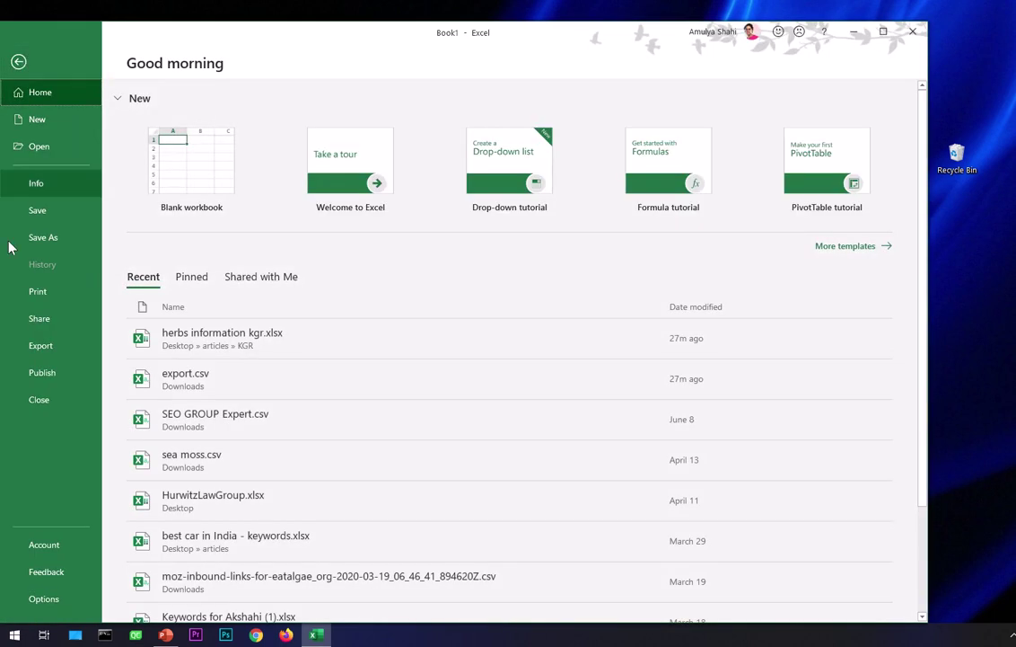
left_click(45, 600)
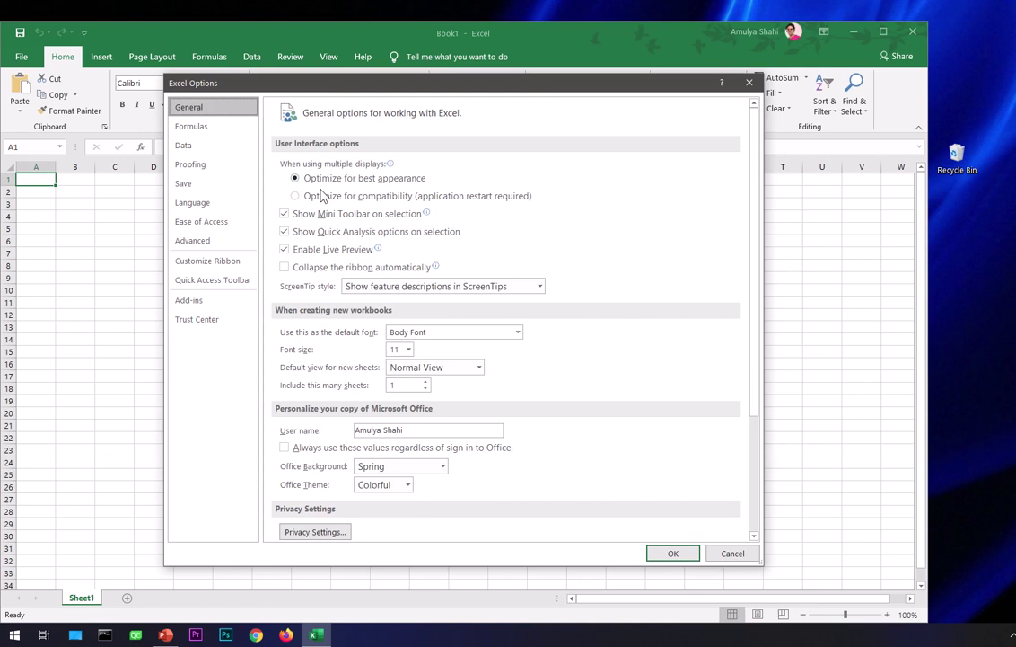
left_click(207, 187)
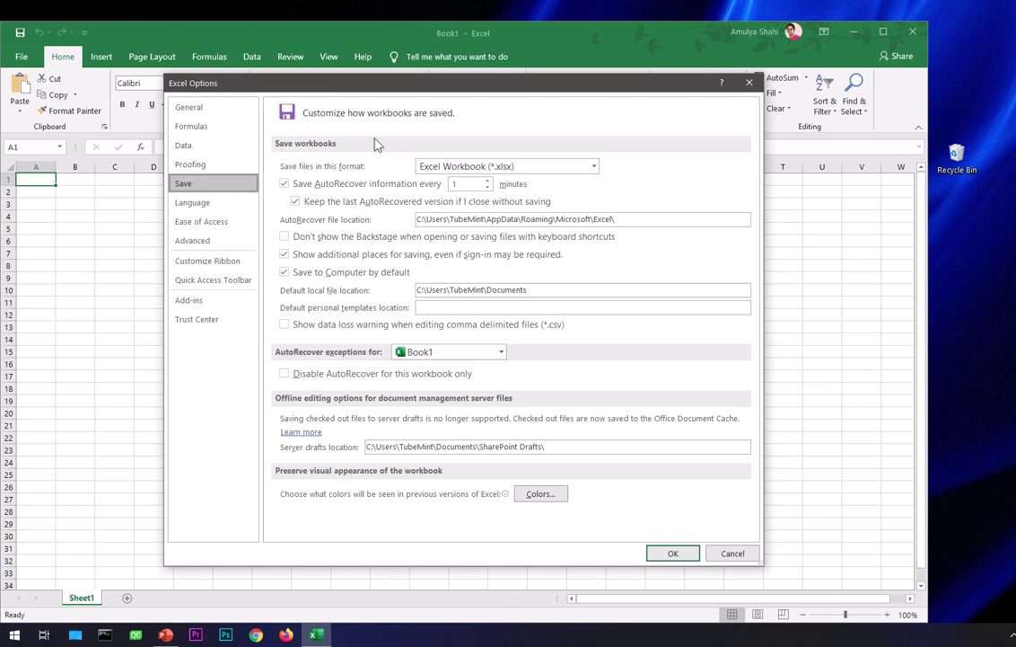
left_click(593, 169)
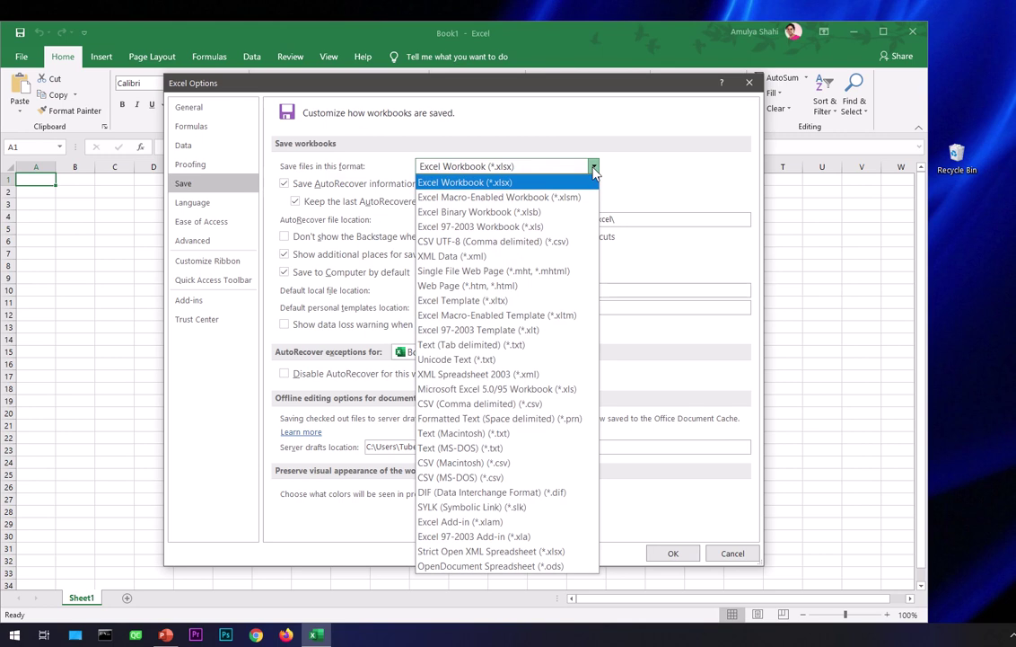
left_click(656, 177)
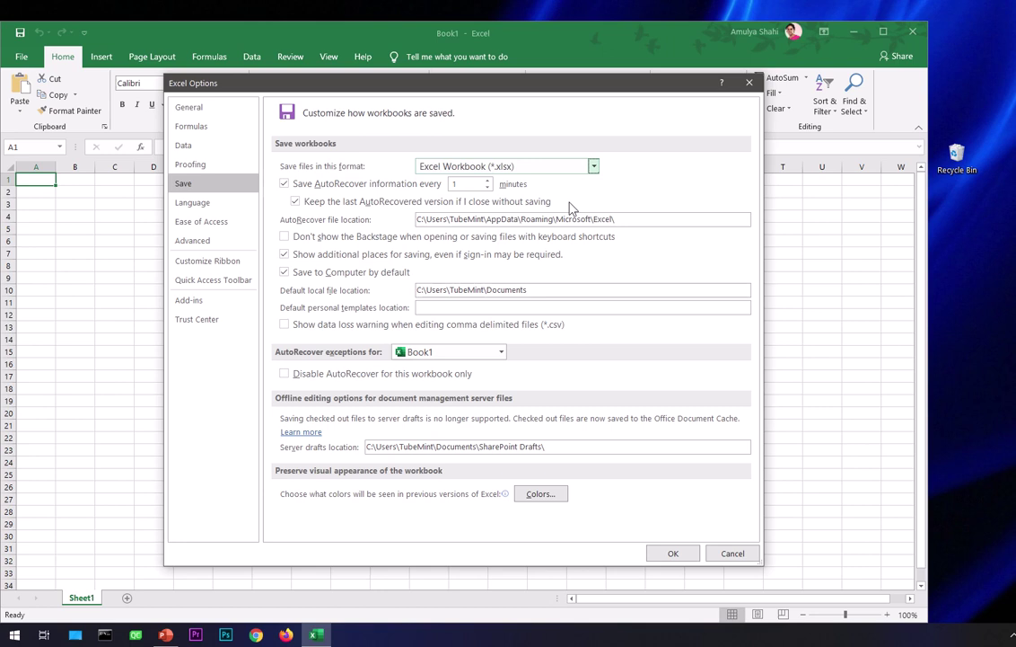
Try a longer AutoRecover save interval and set it back to 1 minute
left_click(466, 184)
left_click(488, 180)
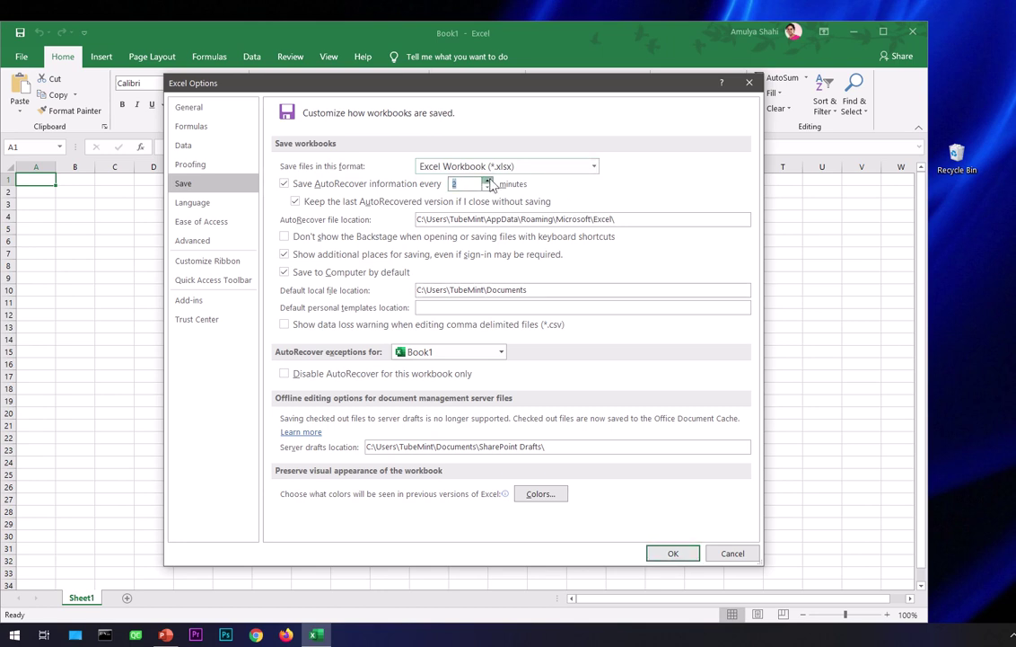
left_click(487, 179)
left_click(488, 187)
left_click(487, 187)
Copy the full AutoRecover file location path and accept the Excel options
left_click_drag(633, 220, 388, 223)
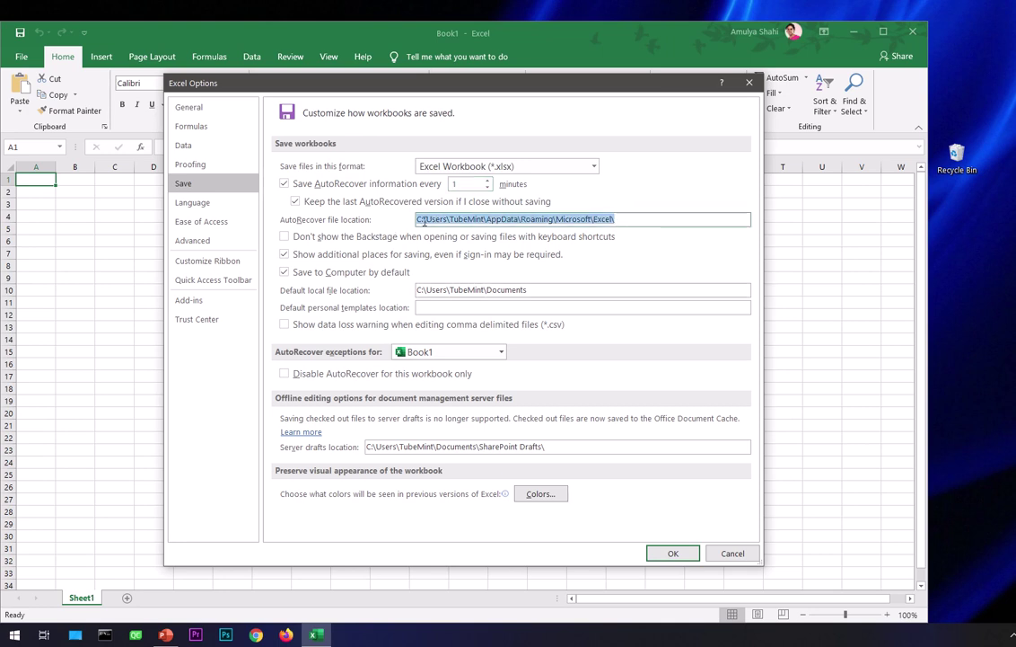
right_click(370, 224)
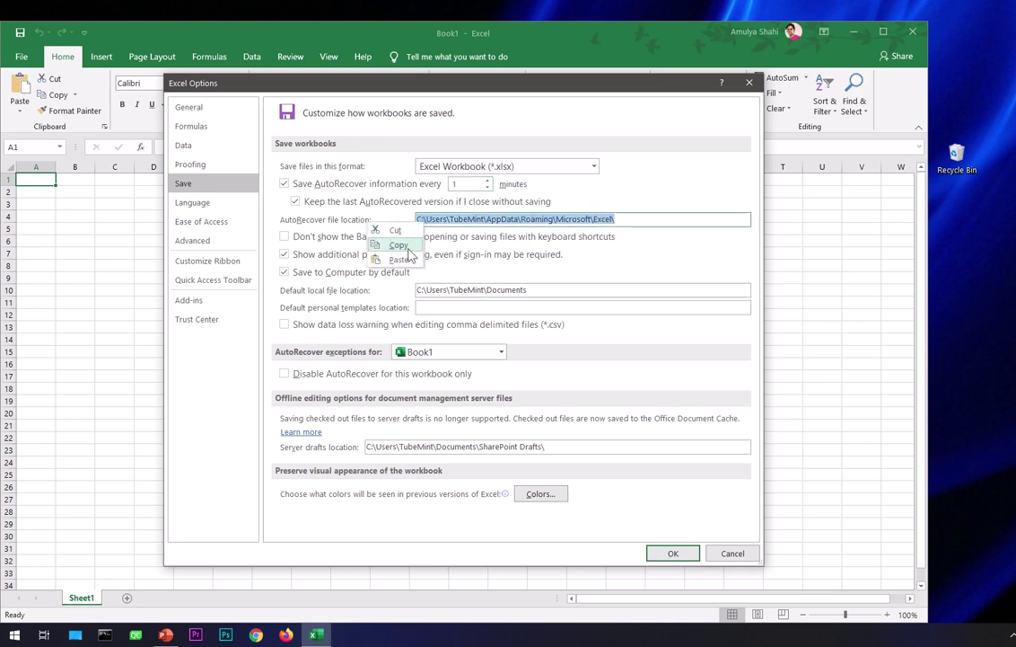
left_click(396, 245)
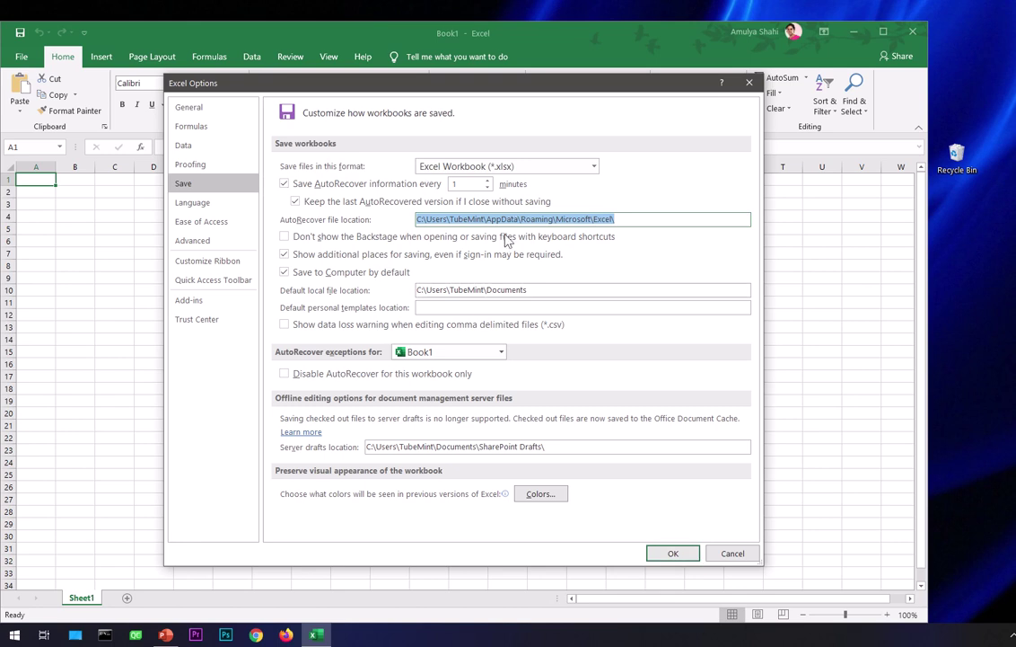
left_click(671, 554)
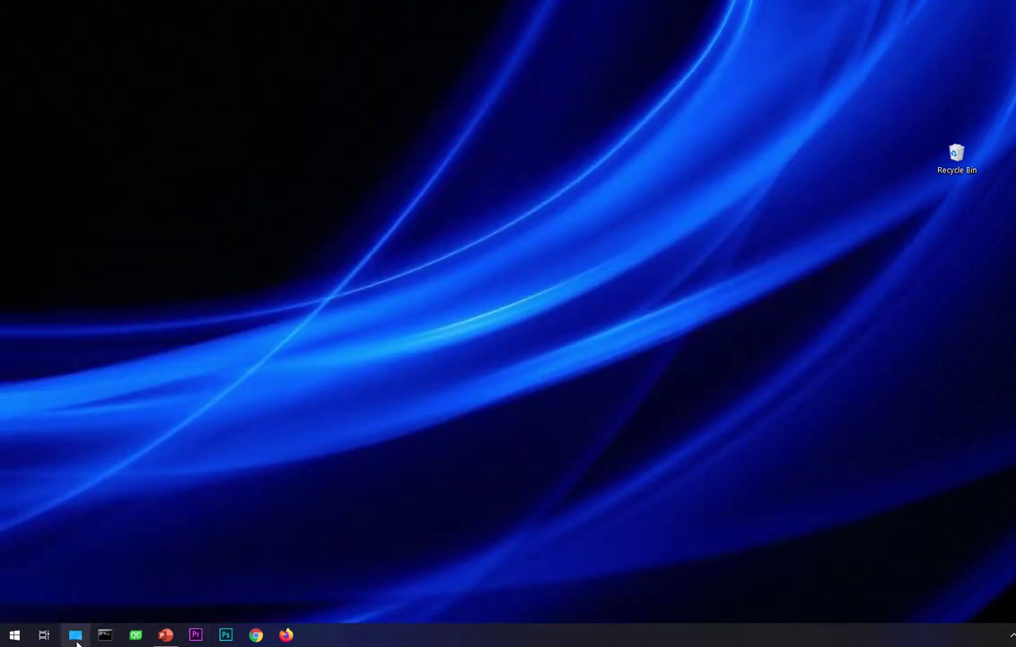
In a new File Explorer window, go to the copied AutoRecover location and open its herbs%20information%20kgr recovery folder
left_click(76, 635)
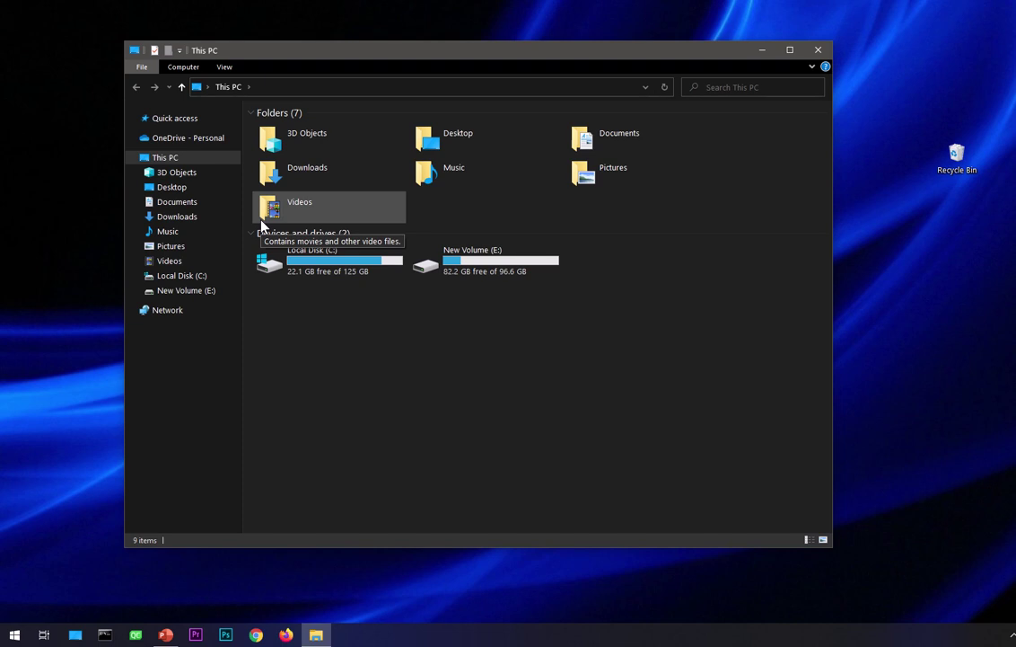
key("super+e")
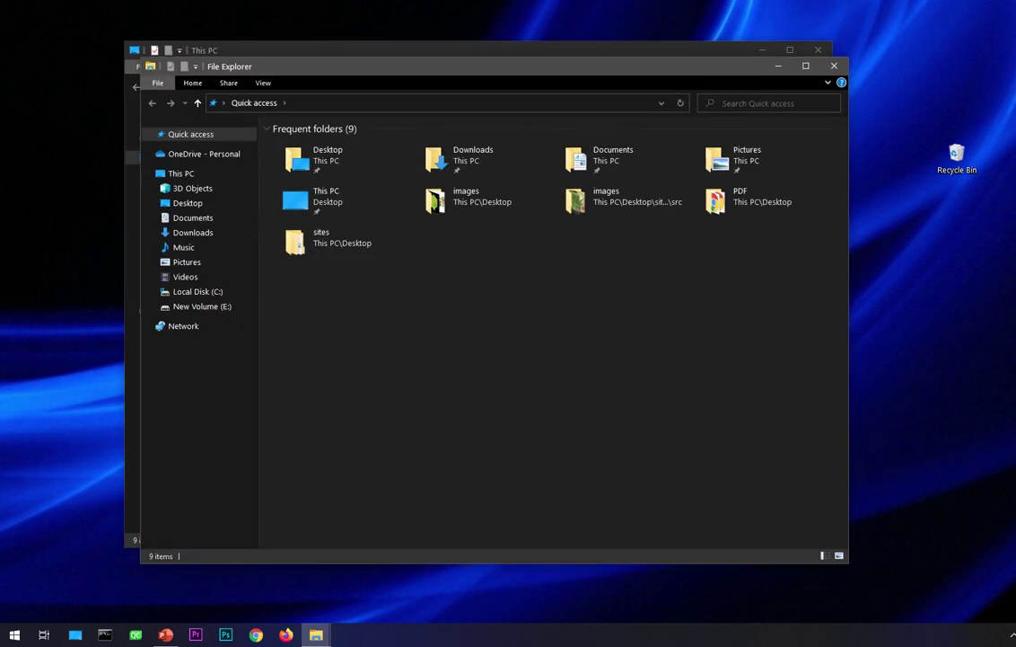
left_click(818, 52)
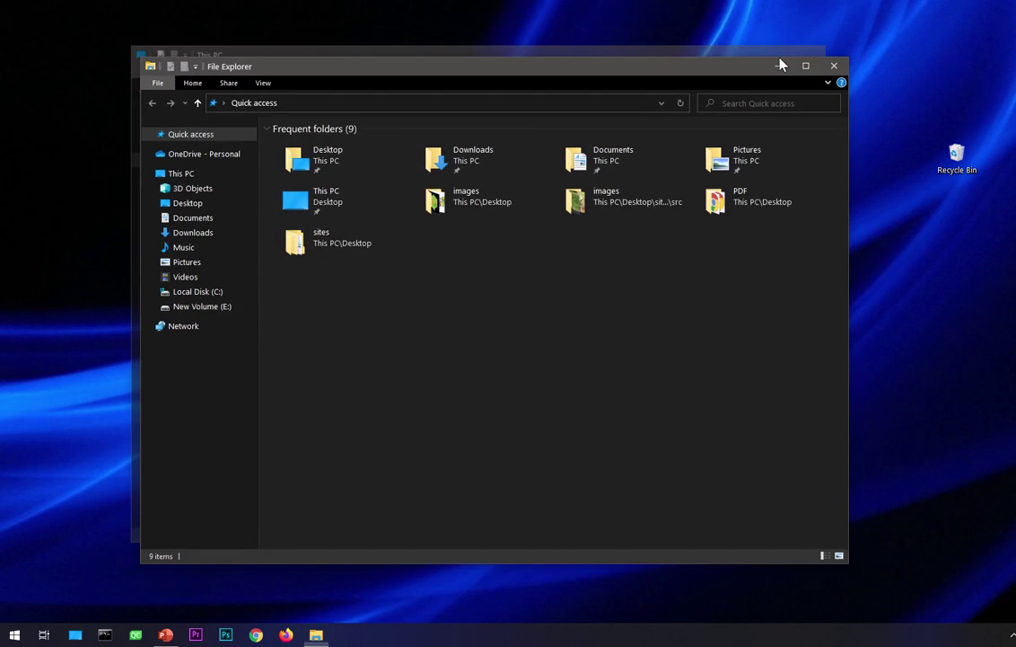
left_click(465, 104)
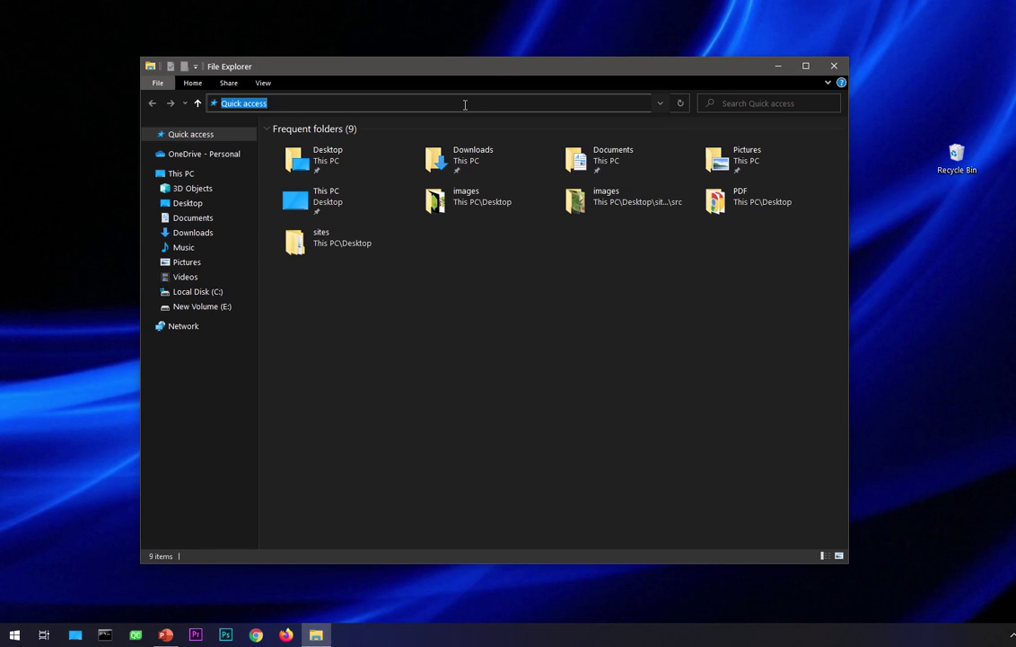
key("ctrl+v")
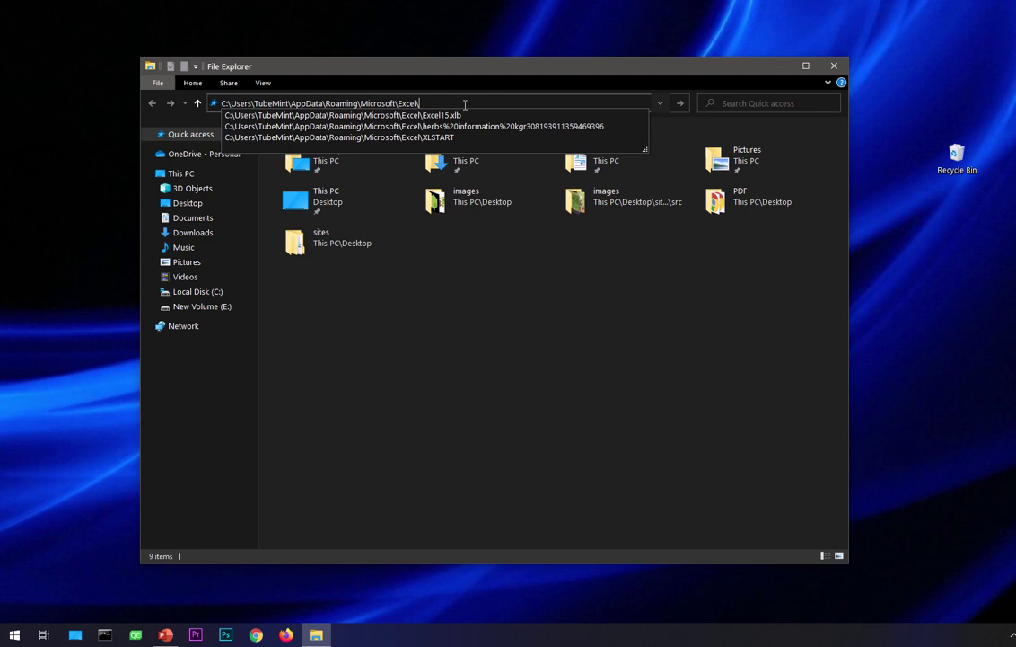
key("Return")
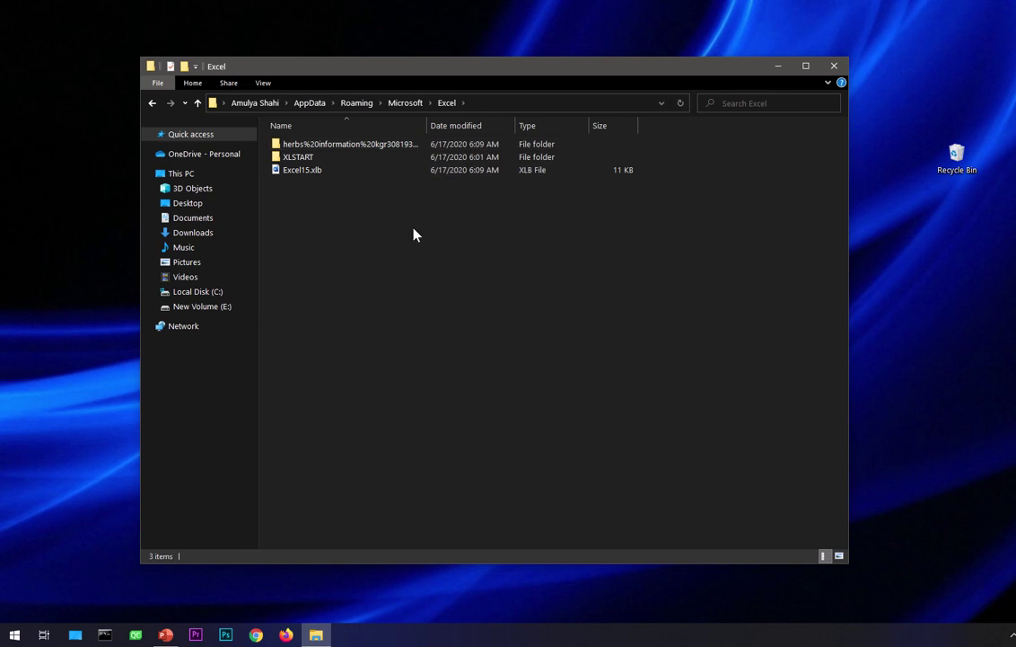
double_click(401, 146)
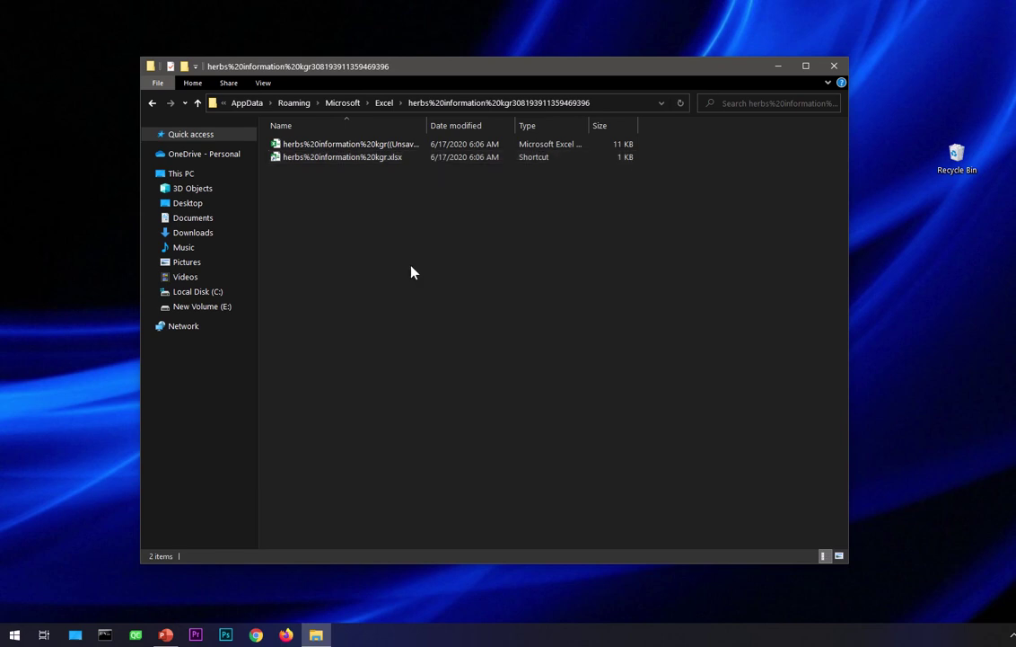
Widen the Name column to show full file names, and open the unsaved herbs%20information%20kgr .xlsb file with Excel
left_click_drag(427, 120, 562, 146)
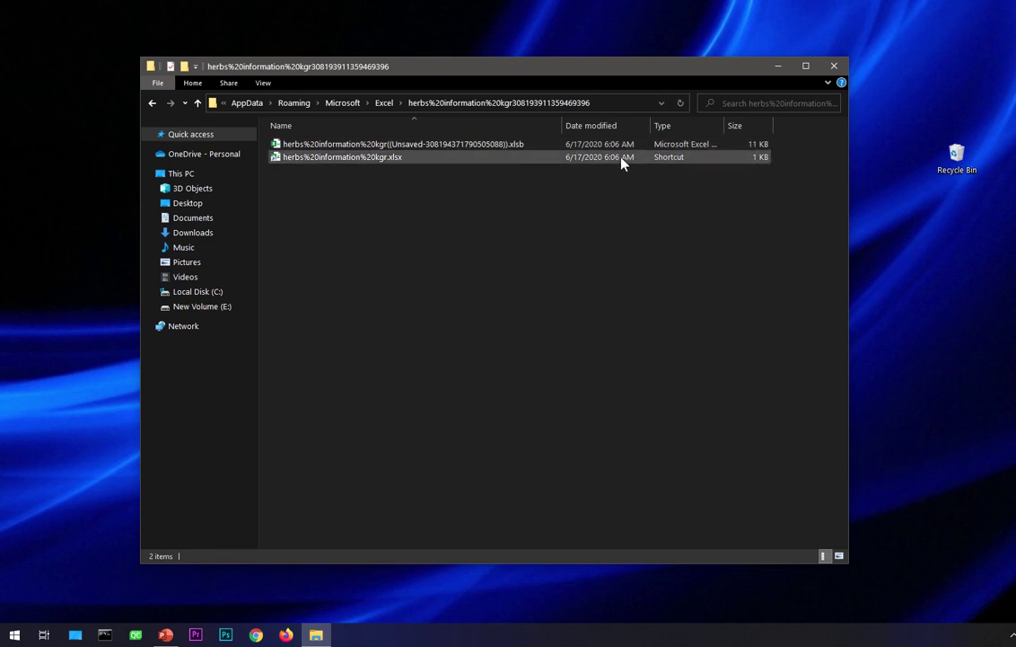
left_click(470, 149)
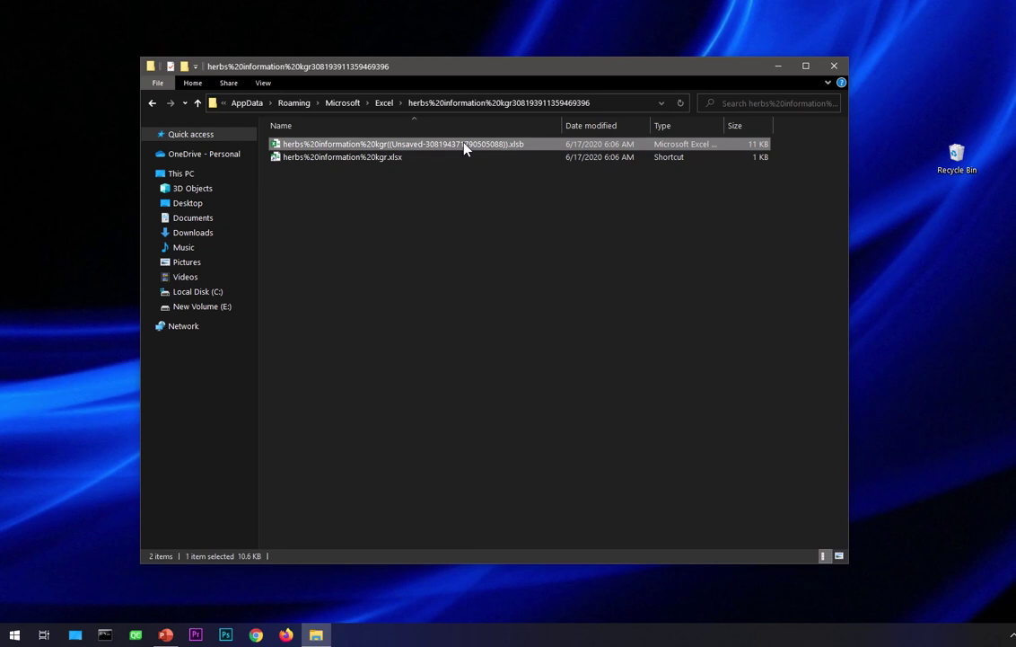
right_click(465, 148)
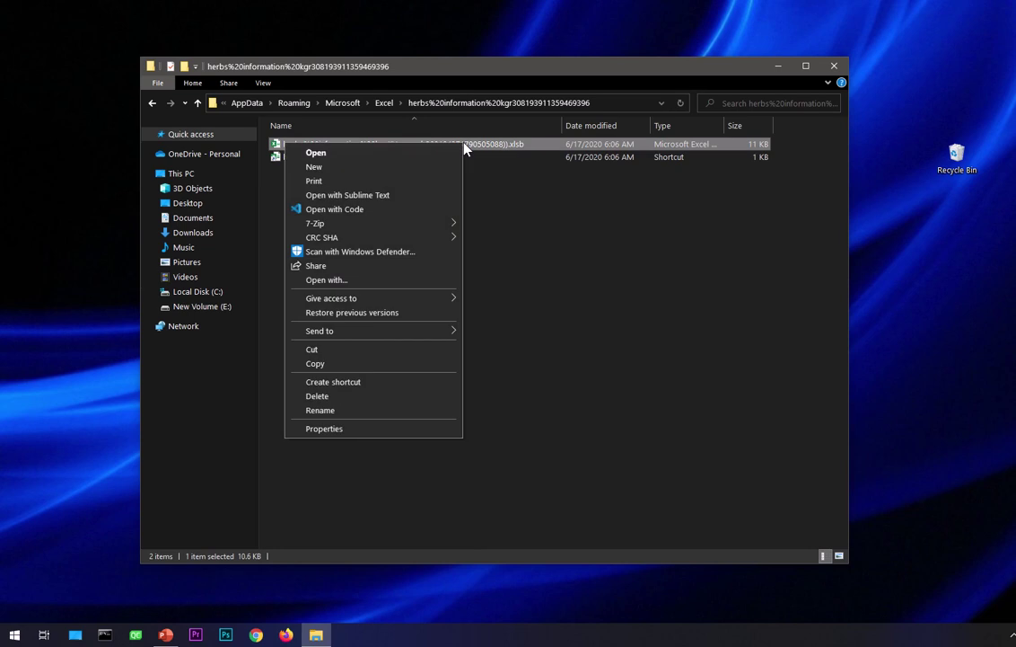
left_click(376, 281)
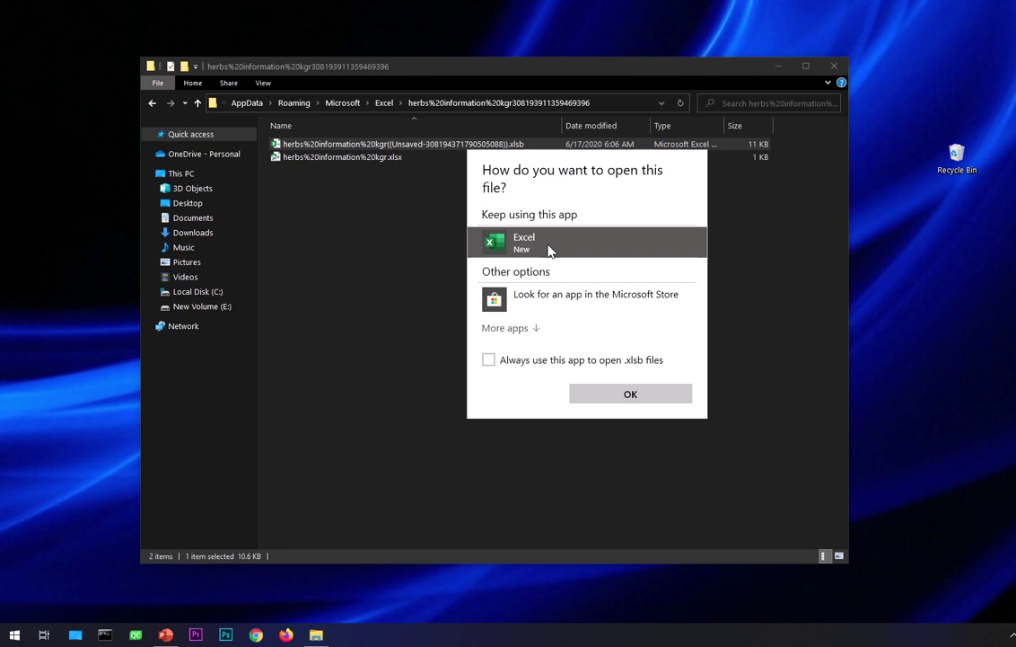
left_click(535, 332)
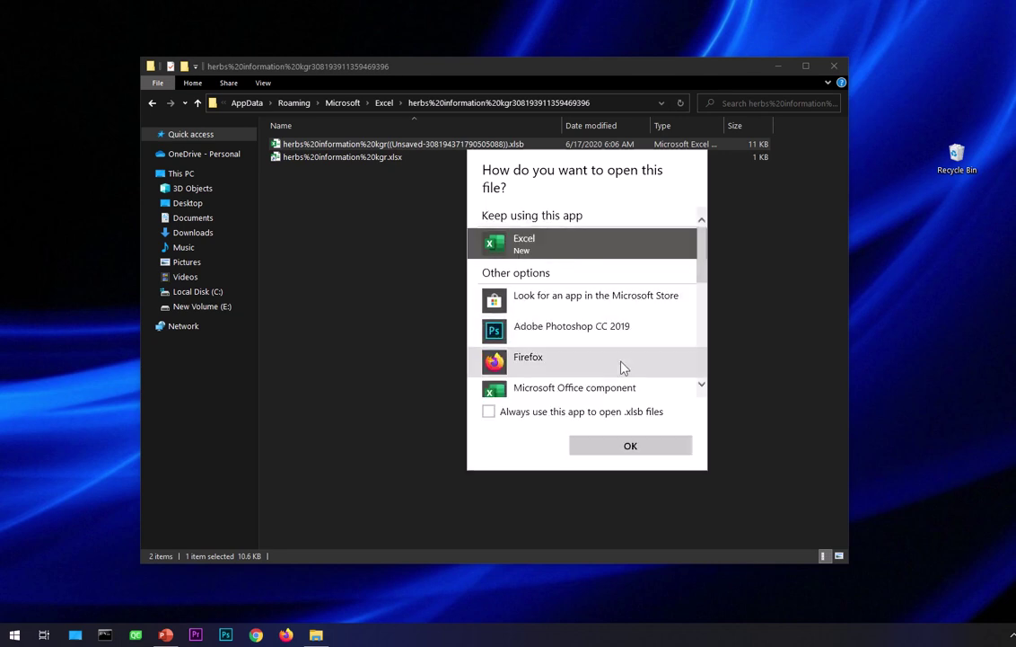
scroll(630, 367, "down", 5)
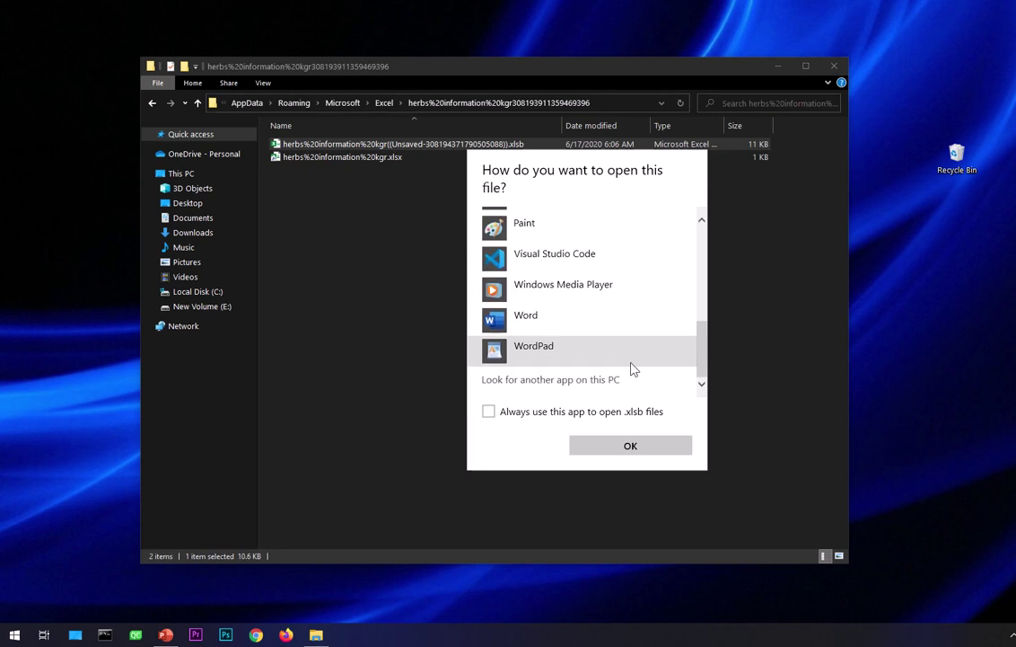
scroll(630, 367, "up", 3)
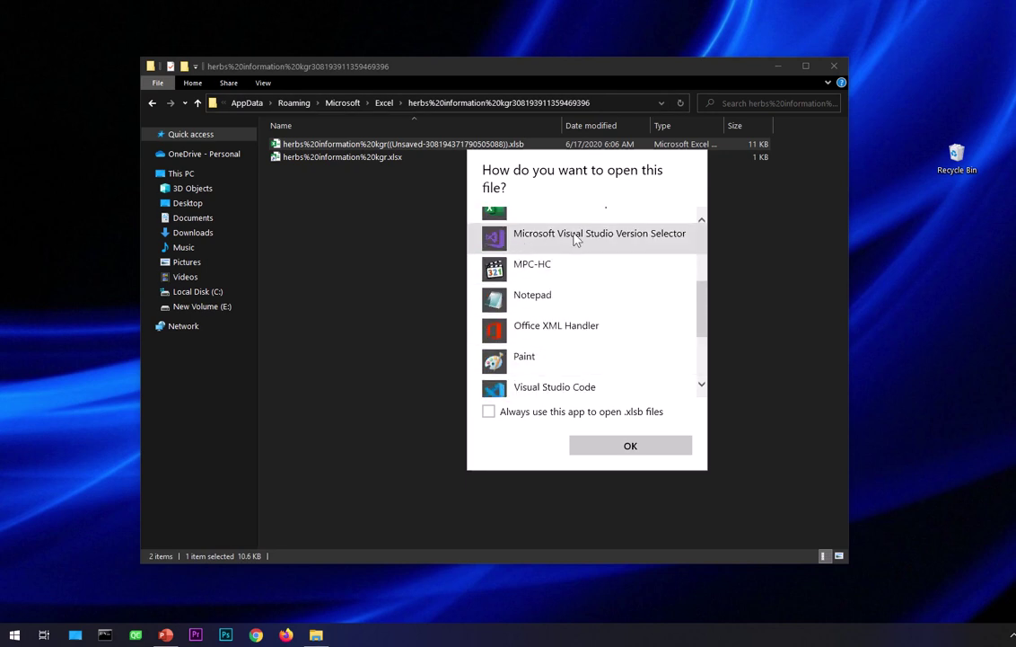
scroll(579, 241, "up", 1)
scroll(637, 287, "up", 2)
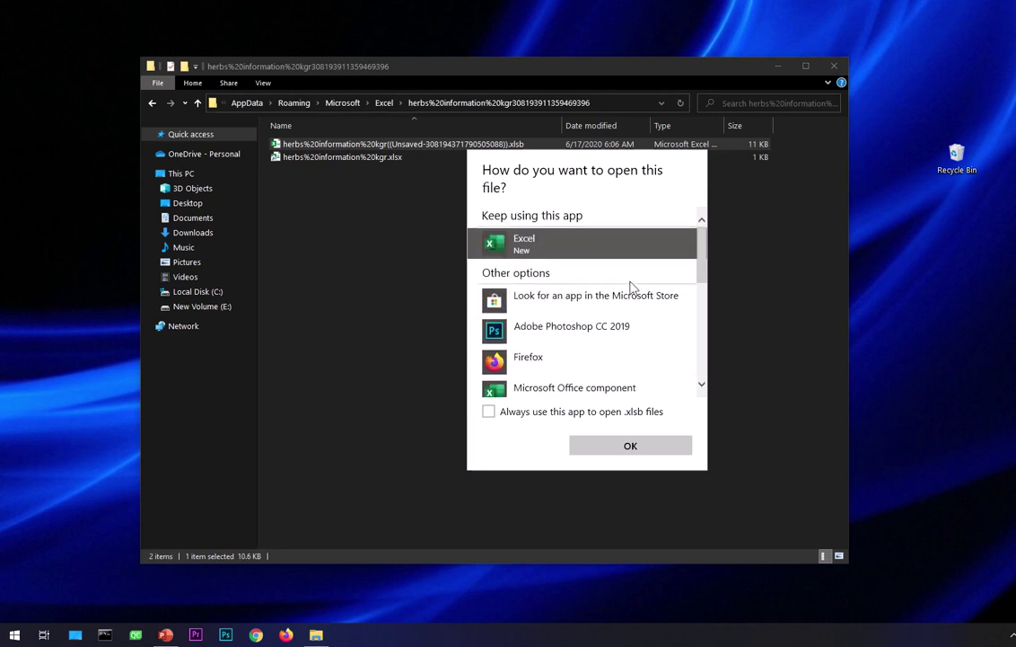
left_click(604, 447)
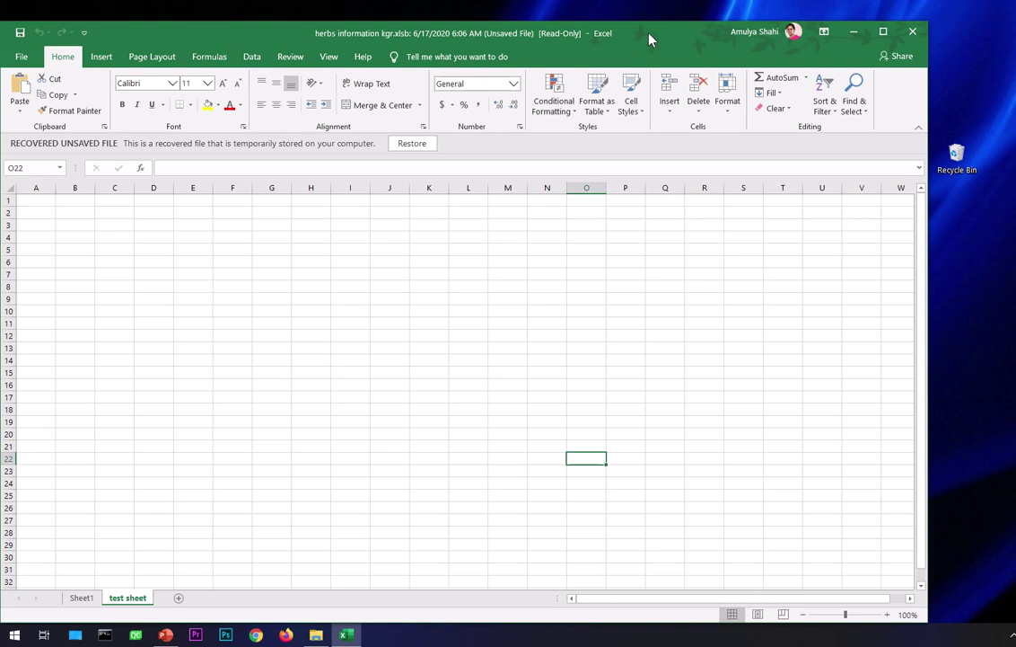
Restore the recovered unsaved workbook, overwriting the last saved version of herbs information kgr.xlsx
left_click_drag(651, 40, 685, 36)
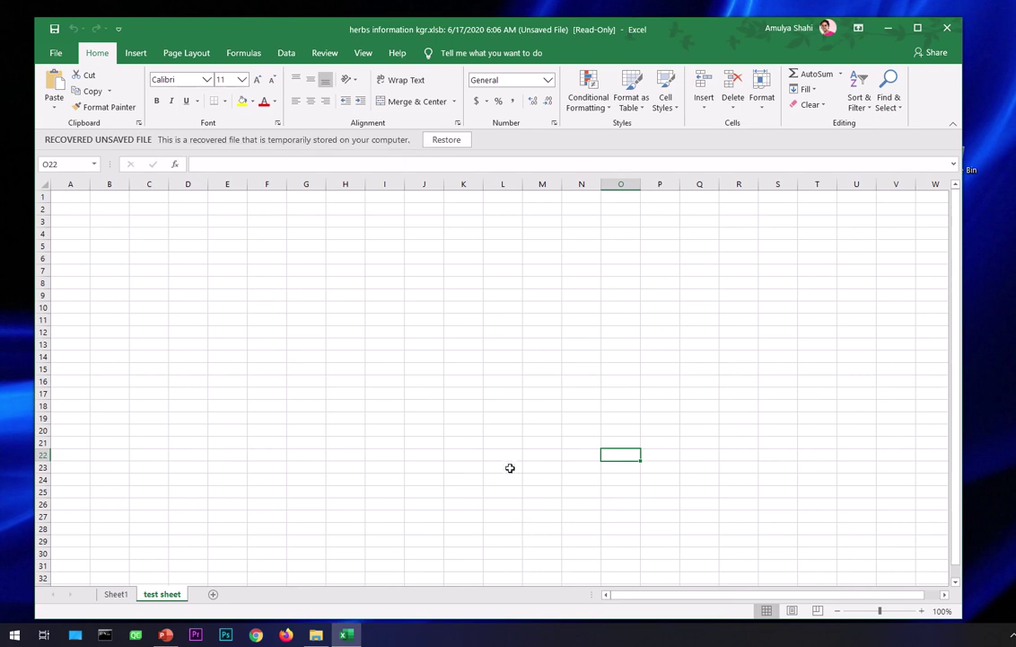
left_click(443, 142)
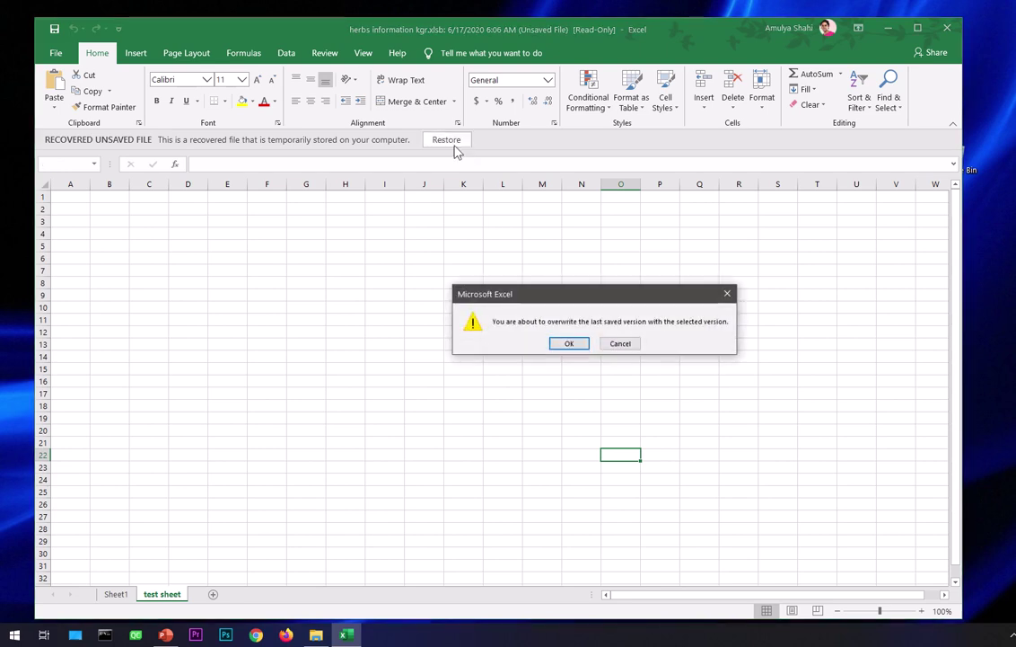
left_click(558, 347)
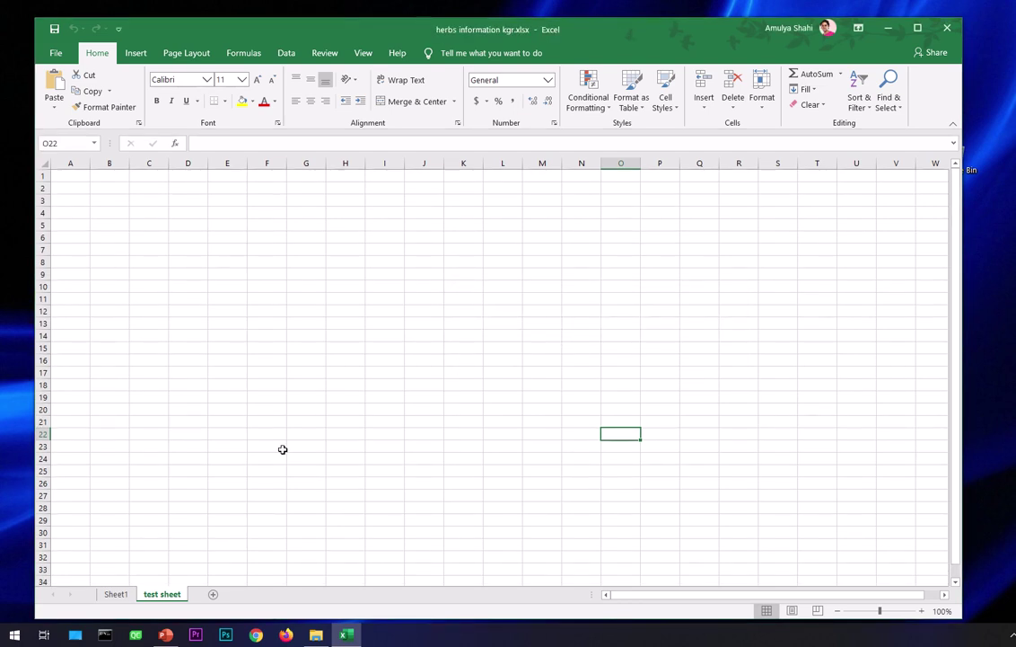
Check the contents of Sheet1 and test sheet in the restored herbs information kgr.xlsx workbook
left_click(118, 594)
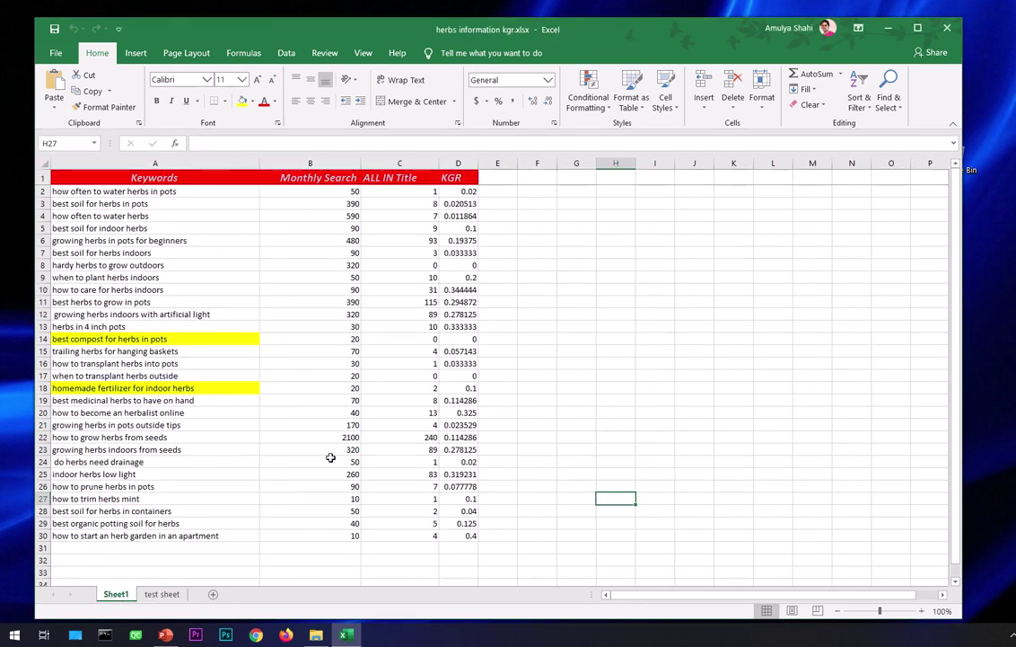
left_click(584, 374)
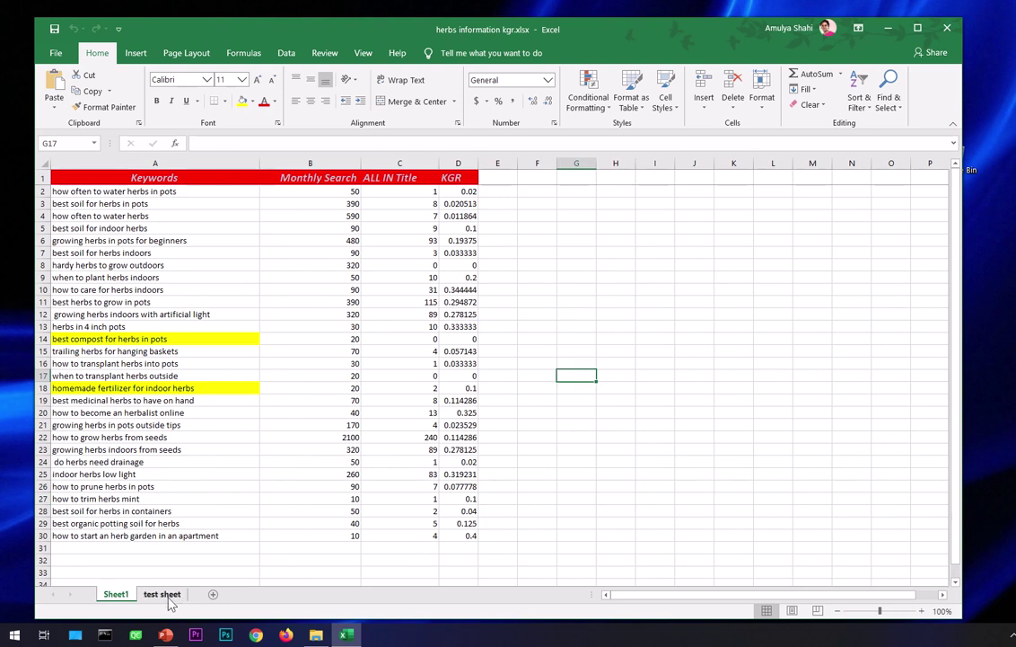
left_click(162, 595)
left_click(120, 595)
left_click(162, 596)
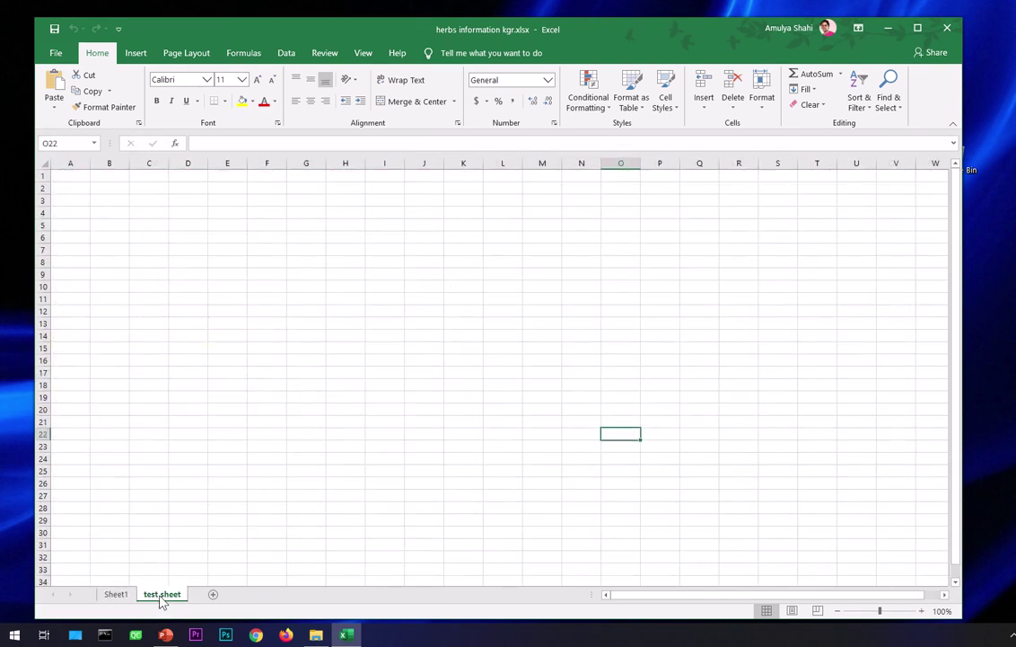
Switch between Sheet1 and test sheet to review the recovered data again, ending on Sheet1
left_click(115, 596)
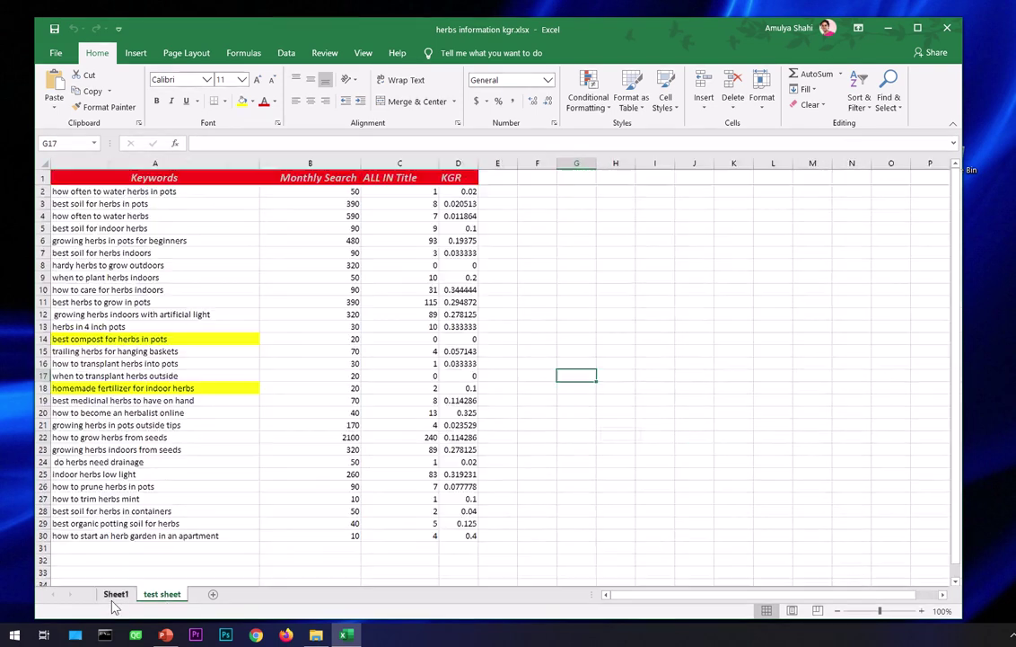
left_click(156, 596)
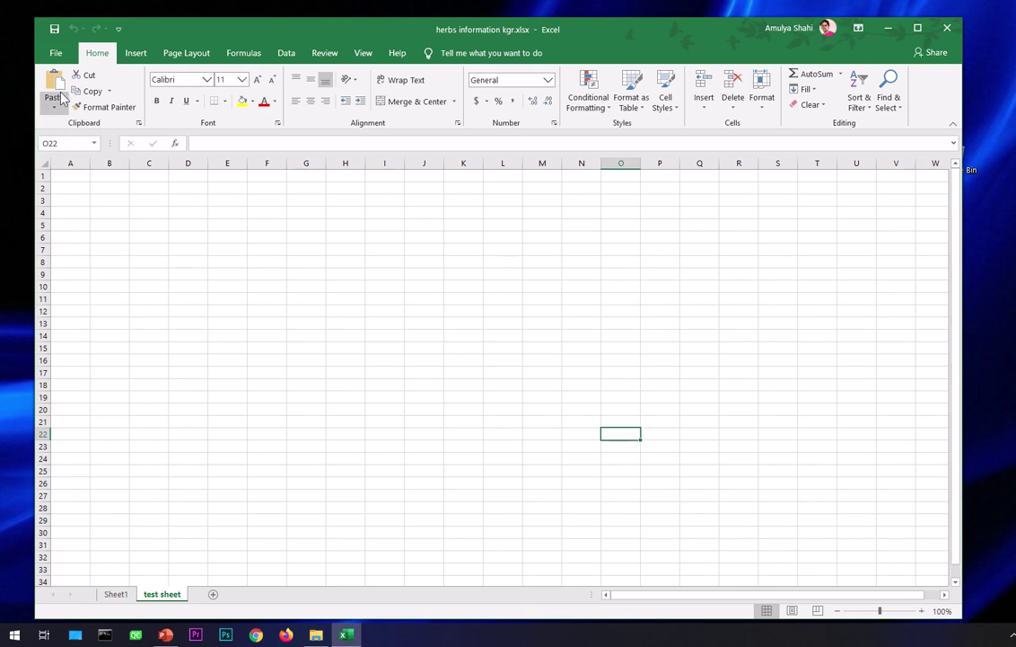
left_click(116, 596)
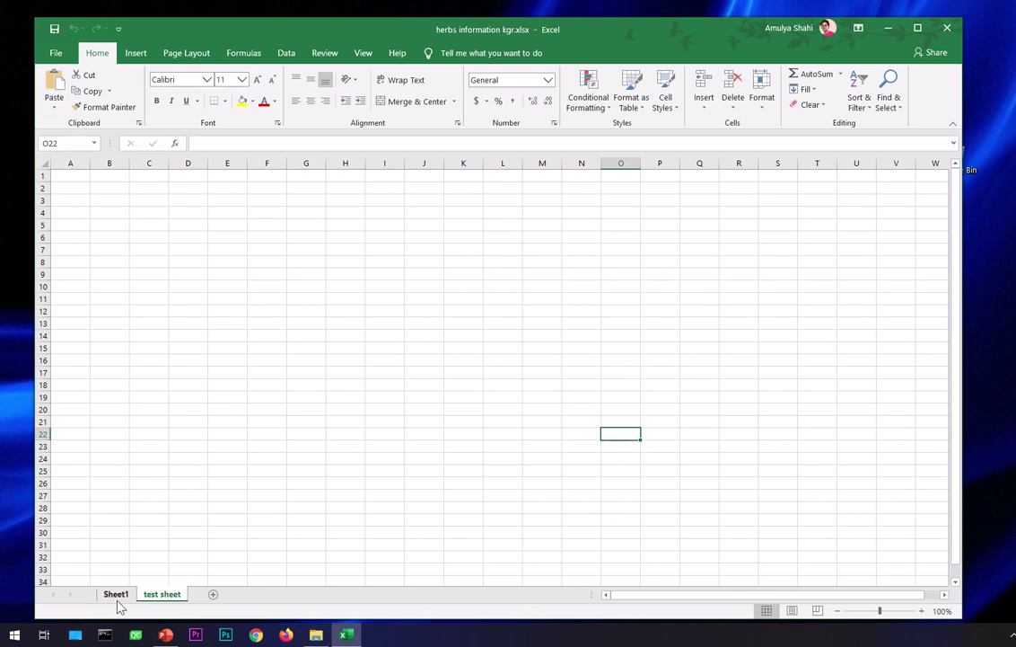
Save a copy of the restored workbook to the Desktop folder as recovered herbs information kgr.xlsx
left_click(55, 52)
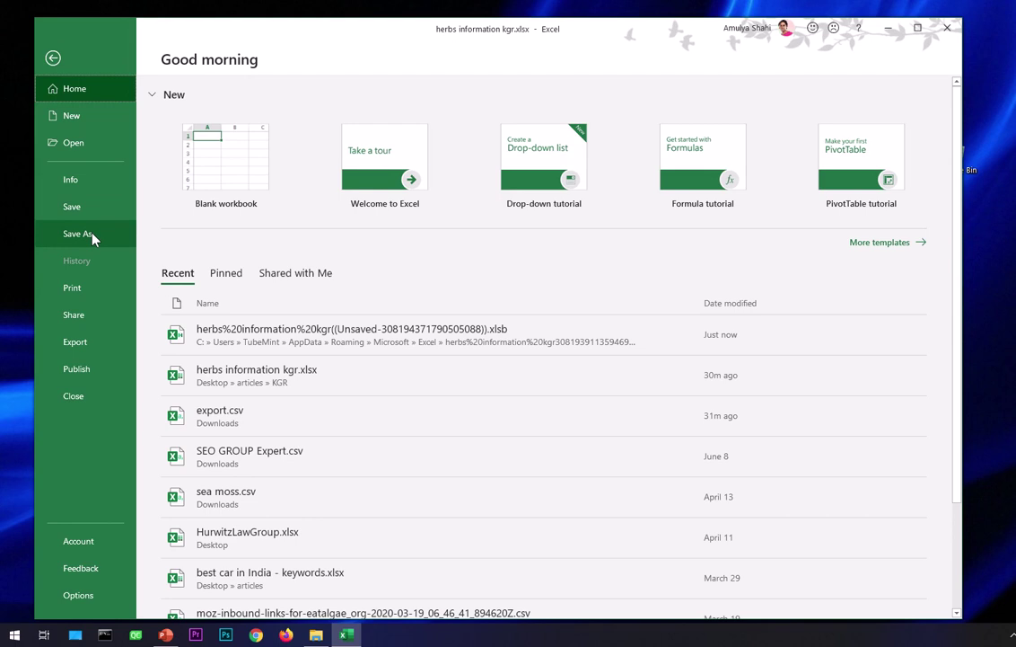
left_click(92, 238)
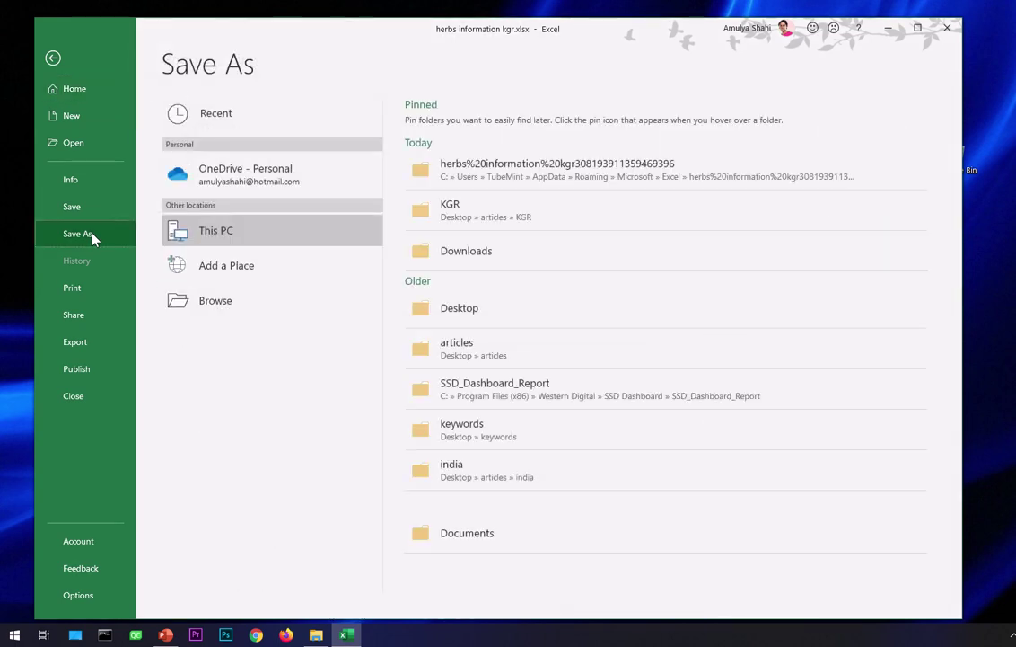
left_click(281, 241)
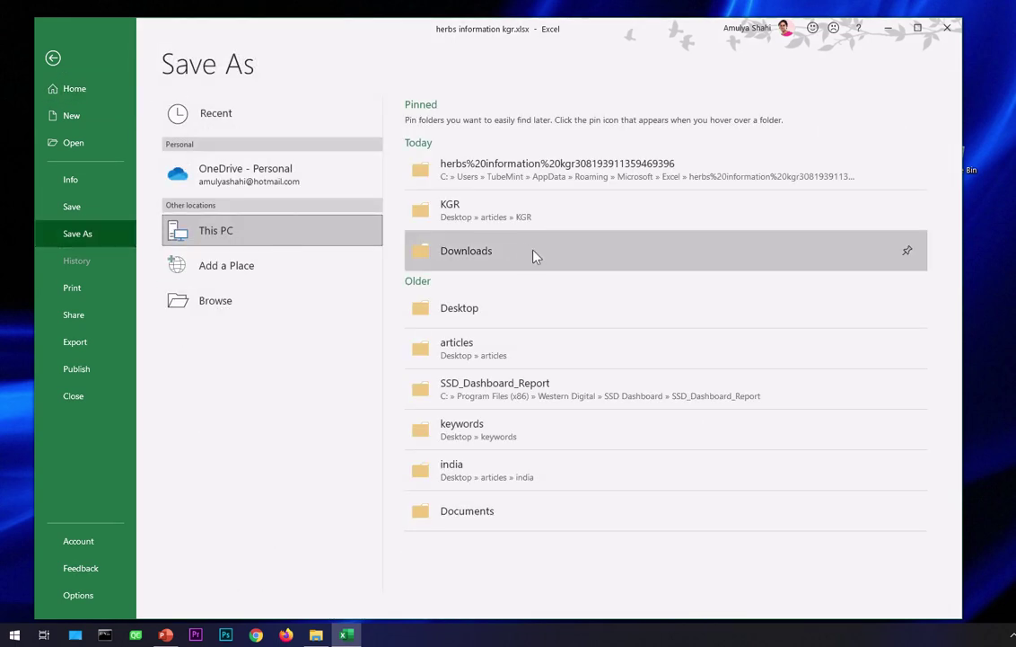
left_click(517, 304)
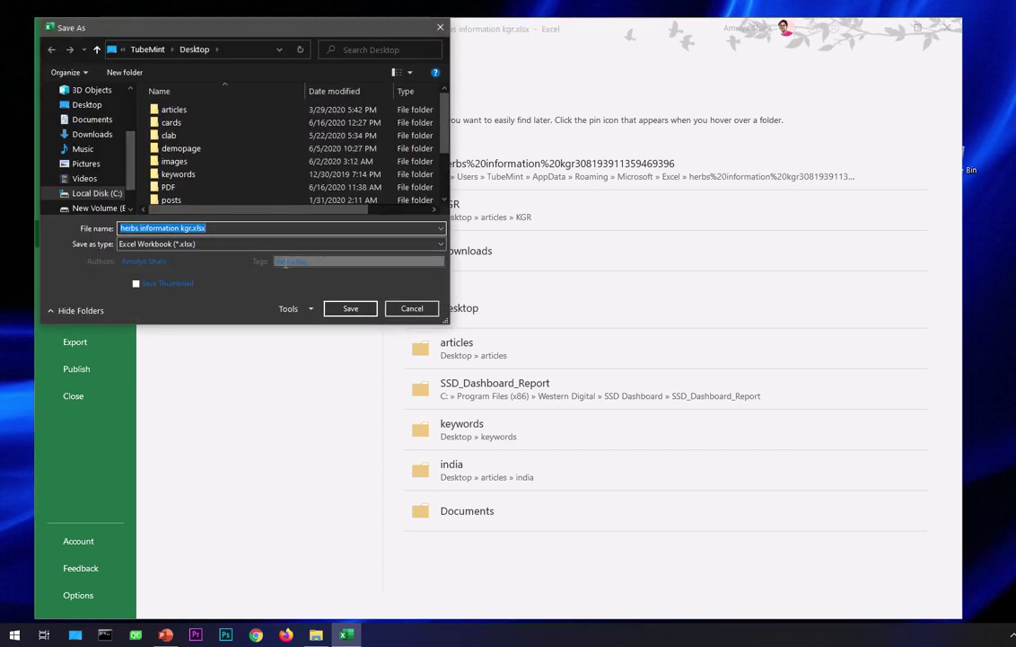
left_click(193, 228)
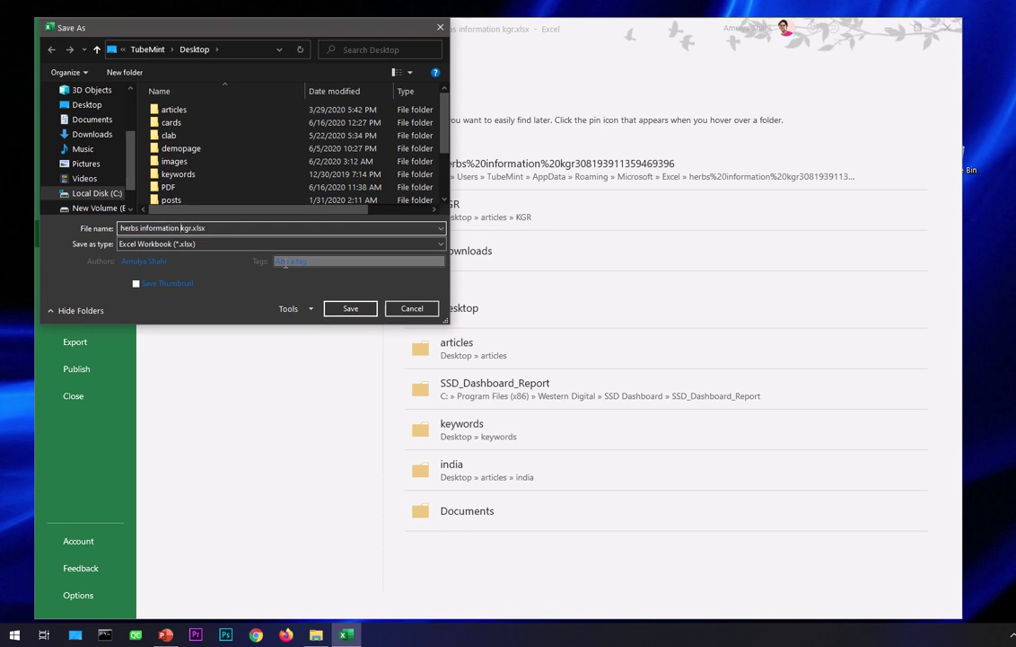
key("Home")
type("recovered")
key("Return")
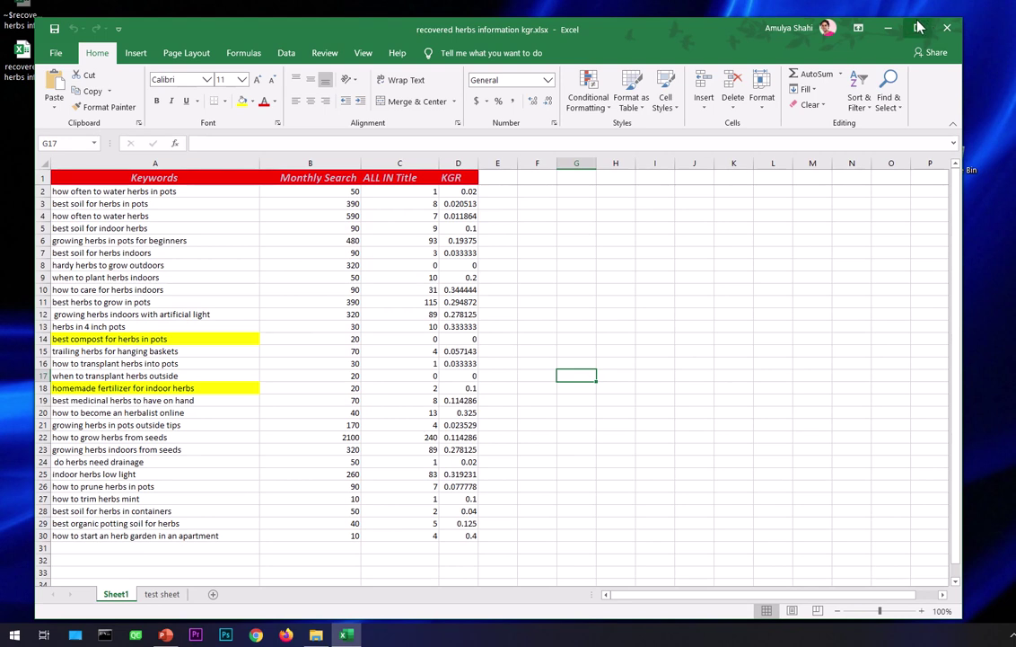
Close the workbook and the recovery folder window, and move the recovered herbs information kgr.xlsx file to the middle of the desktop
left_click(950, 29)
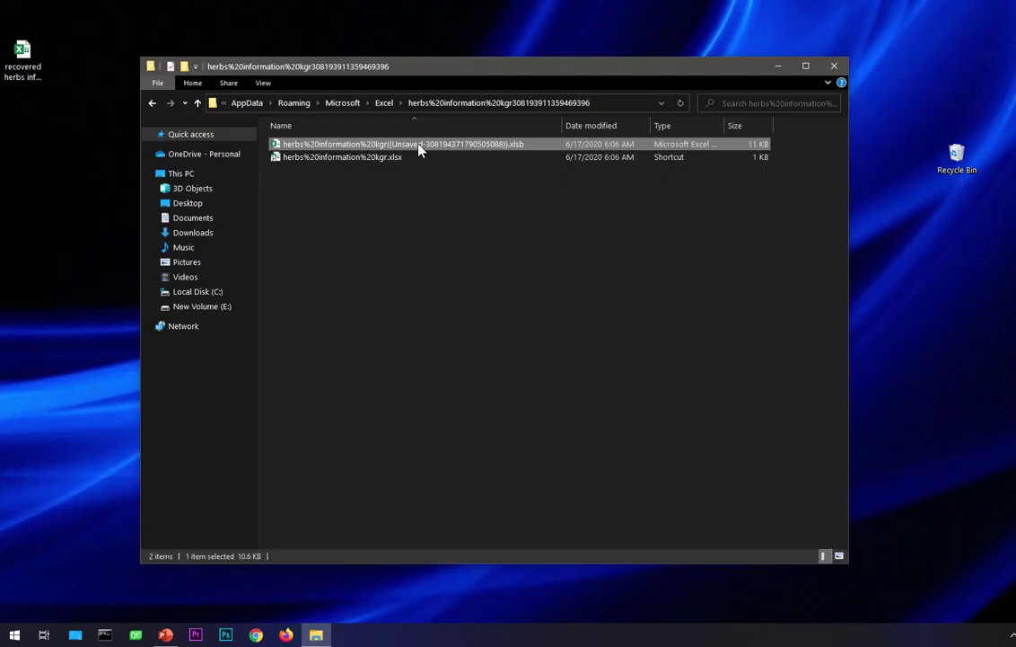
left_click(835, 68)
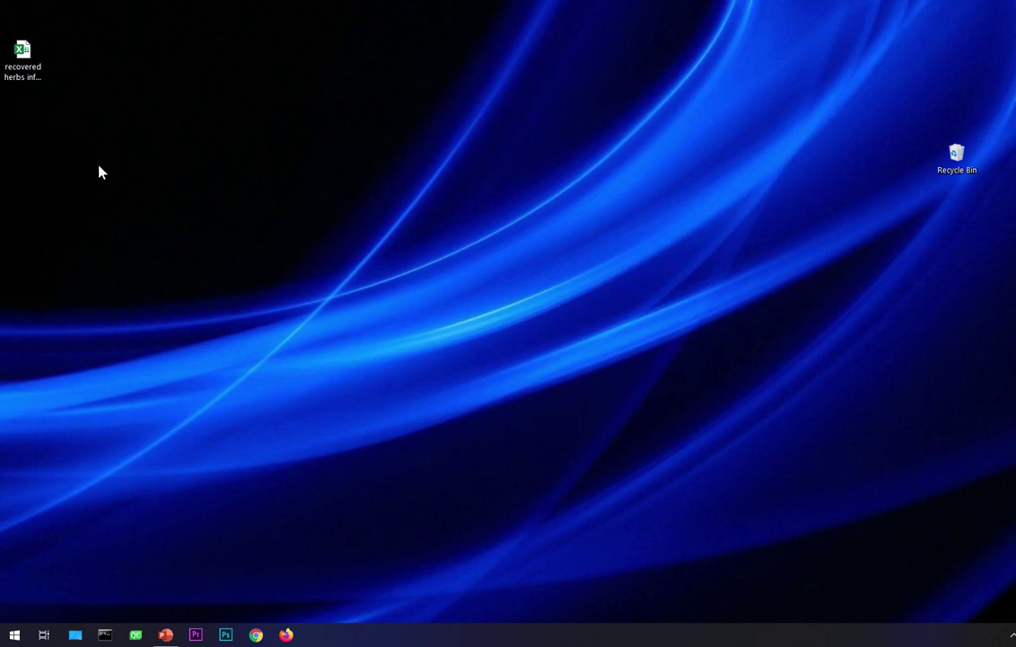
left_click_drag(39, 74, 446, 332)
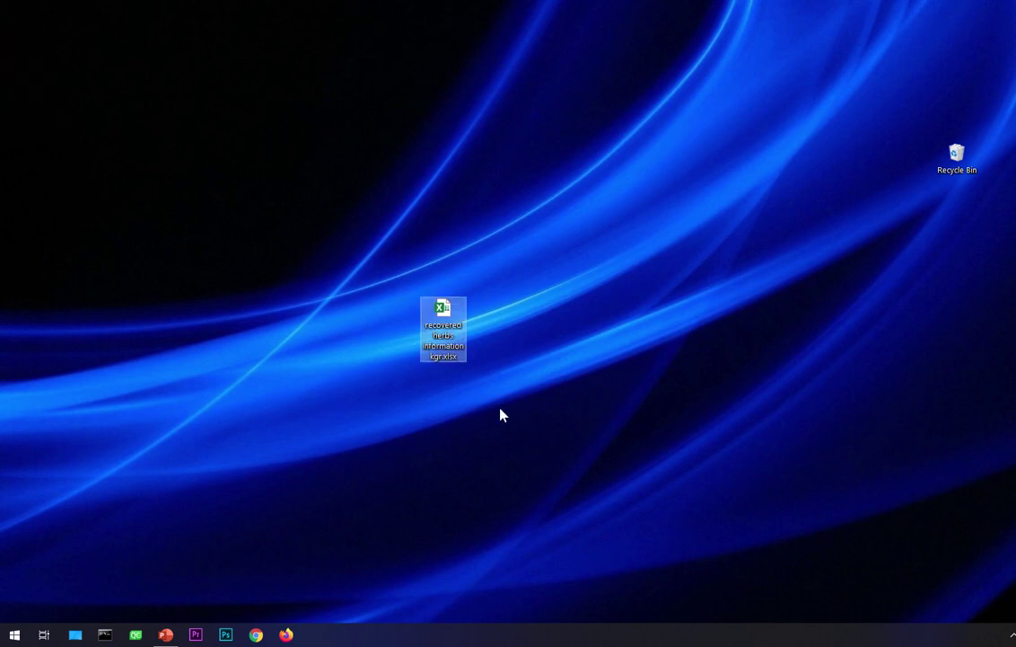
left_click(579, 460)
double_click(451, 353)
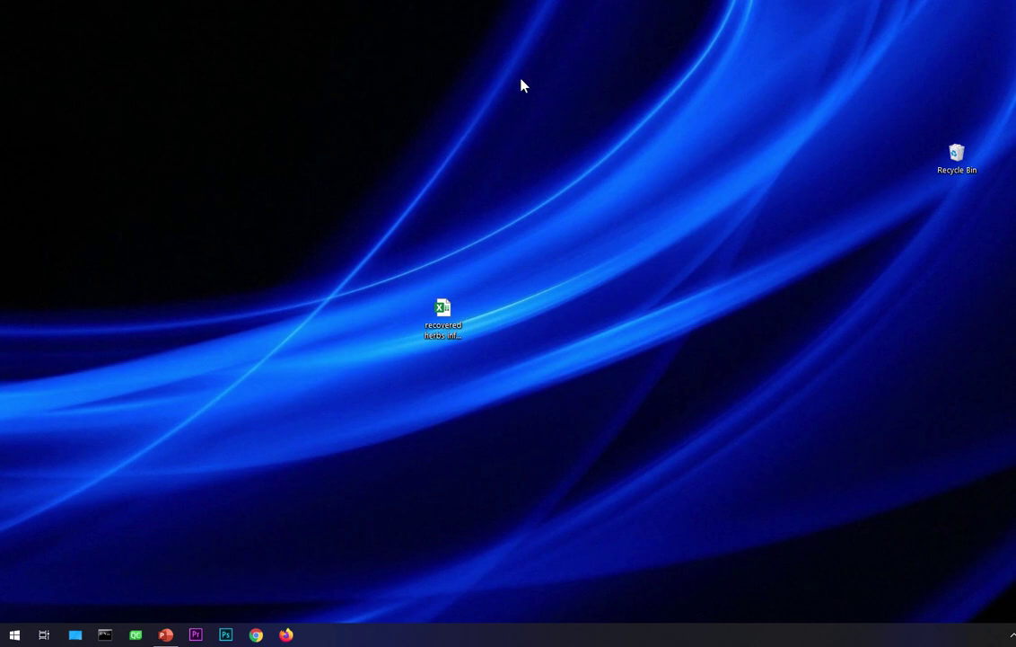
left_click_drag(523, 76, 637, 597)
left_click_drag(545, 578, 650, 90)
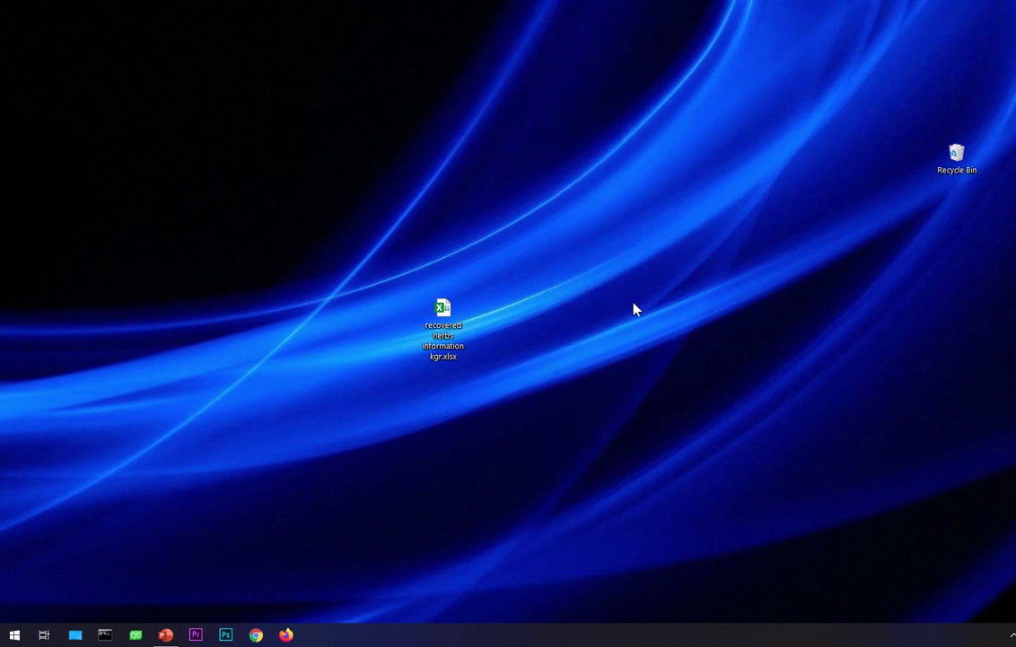